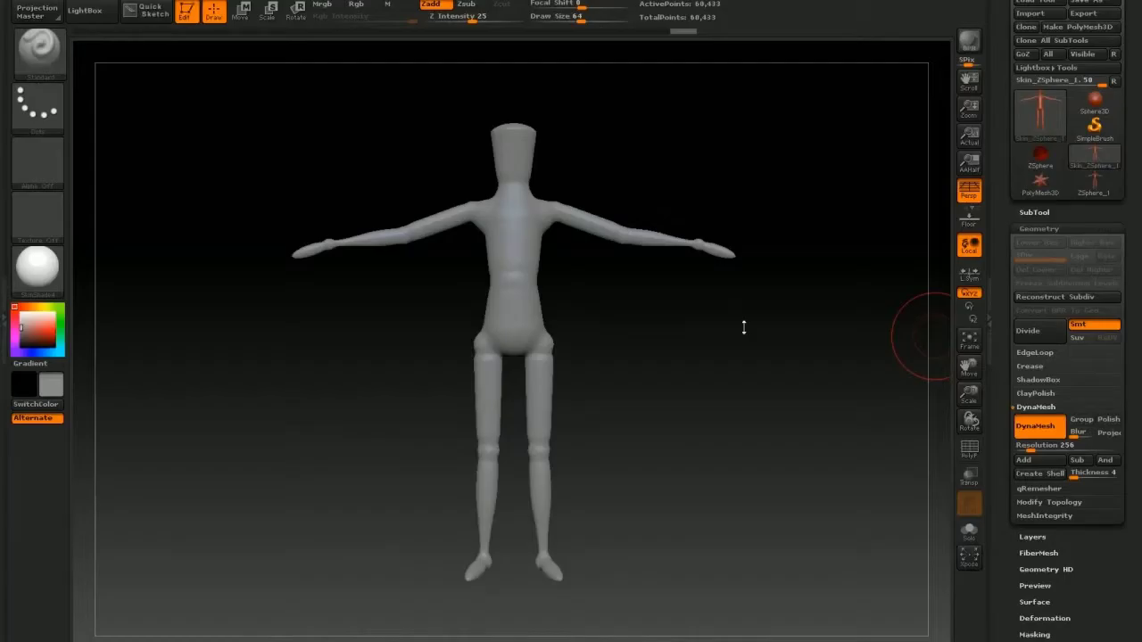
Step: Switch to the ClayBuildup brush and build clay masses onto the chest
{"action": "left_click_drag", "start_coordinate": [743, 327], "coordinate": [684, 349]}
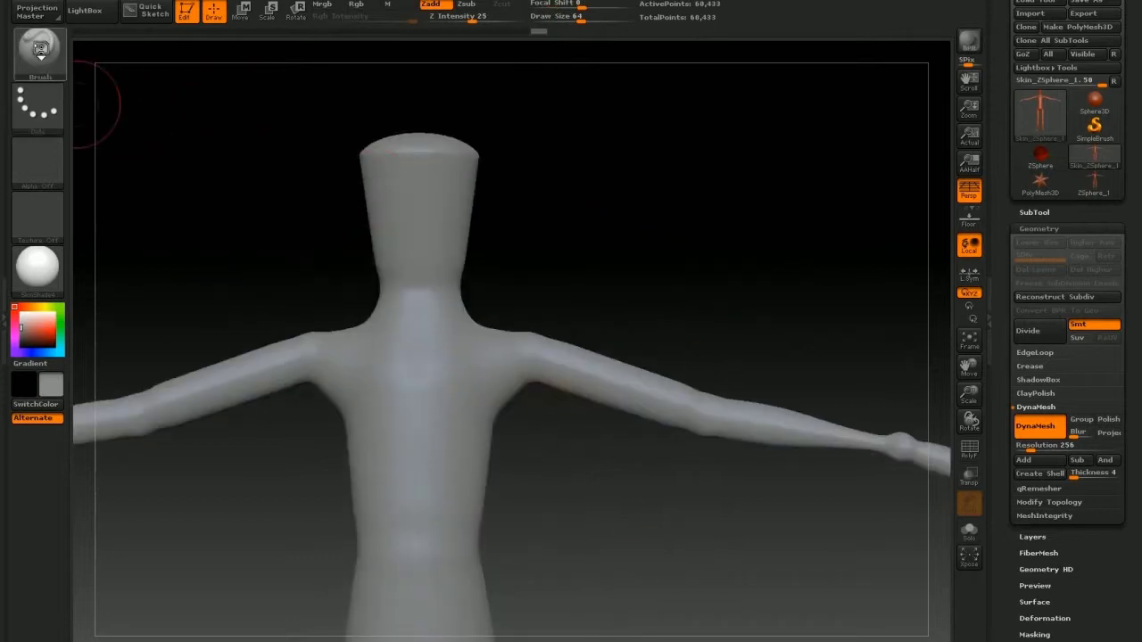
{"action": "left_click", "coordinate": [43, 46]}
{"action": "left_click", "coordinate": [166, 123]}
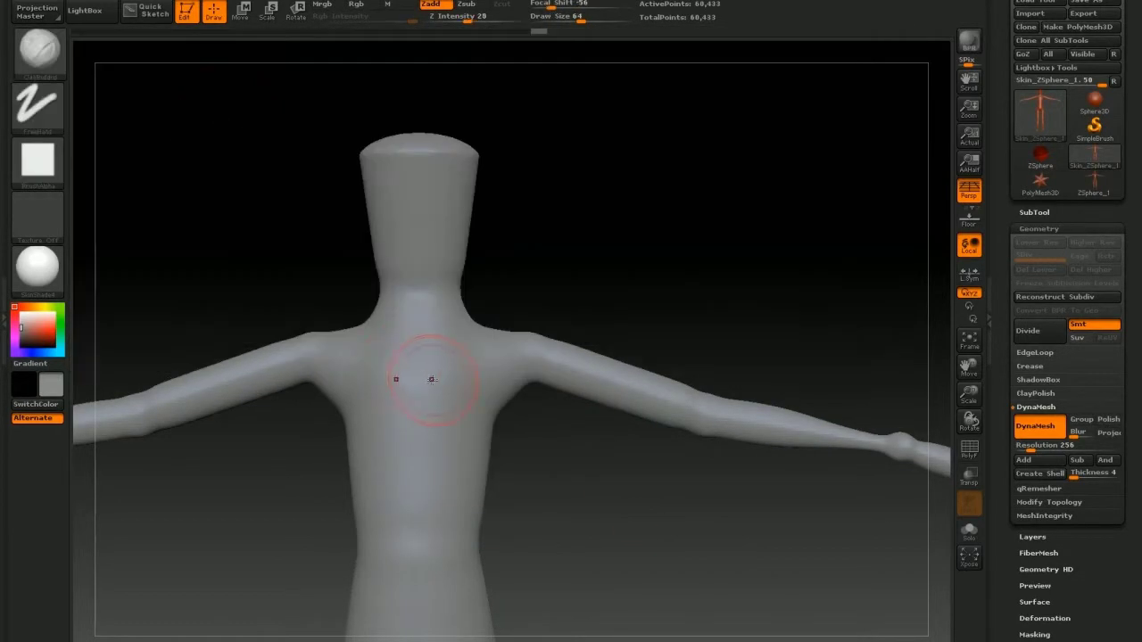
{"action": "mouse_move", "coordinate": [467, 429]}
{"action": "left_mouse_down"}
{"action": "mouse_move", "coordinate": [509, 387]}
{"action": "mouse_move", "coordinate": [499, 392]}
{"action": "mouse_move", "coordinate": [517, 348]}
{"action": "left_mouse_up"}
Step: Build rough muscle masses over the chest, shoulders and back from several angles
{"action": "left_click_drag", "start_coordinate": [663, 324], "coordinate": [535, 375]}
{"action": "mouse_move", "coordinate": [413, 354]}
{"action": "left_mouse_down"}
{"action": "mouse_move", "coordinate": [737, 222]}
{"action": "mouse_move", "coordinate": [540, 369]}
{"action": "left_mouse_up"}
{"action": "mouse_move", "coordinate": [581, 408]}
{"action": "left_mouse_down"}
{"action": "mouse_move", "coordinate": [568, 422]}
{"action": "mouse_move", "coordinate": [472, 387]}
{"action": "mouse_move", "coordinate": [535, 374]}
{"action": "mouse_move", "coordinate": [428, 428]}
{"action": "mouse_move", "coordinate": [502, 406]}
{"action": "mouse_move", "coordinate": [446, 375]}
{"action": "mouse_move", "coordinate": [491, 337]}
{"action": "mouse_move", "coordinate": [407, 284]}
{"action": "left_mouse_up"}
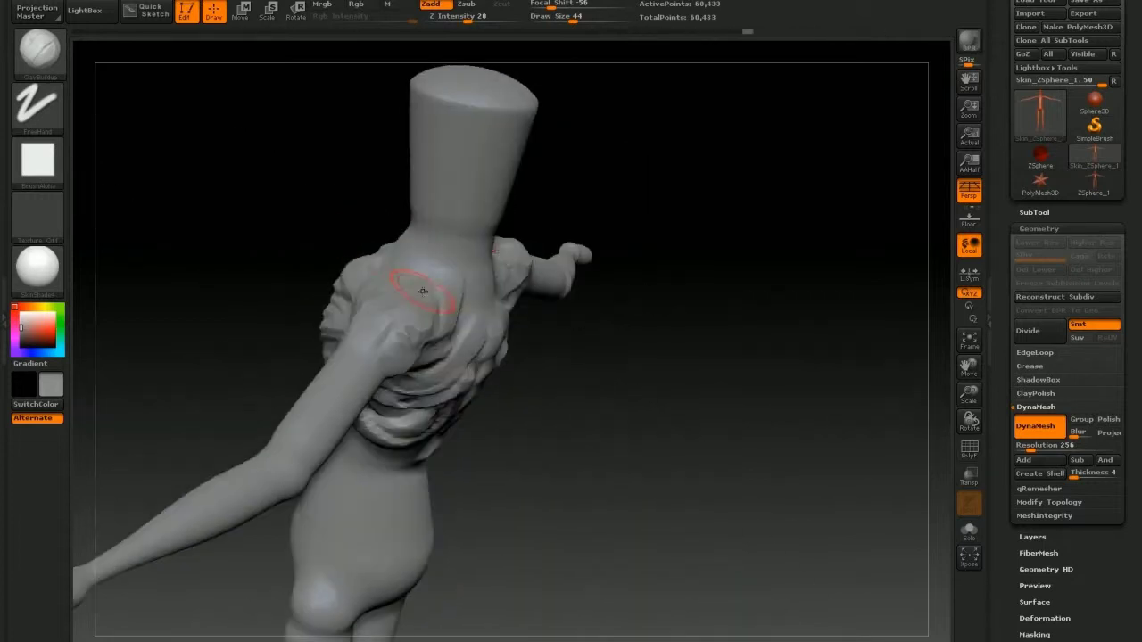
{"action": "mouse_move", "coordinate": [446, 243]}
{"action": "left_mouse_down"}
{"action": "mouse_move", "coordinate": [665, 379]}
{"action": "mouse_move", "coordinate": [426, 277]}
{"action": "mouse_move", "coordinate": [663, 214]}
{"action": "mouse_move", "coordinate": [641, 183]}
{"action": "mouse_move", "coordinate": [589, 295]}
{"action": "left_mouse_up"}
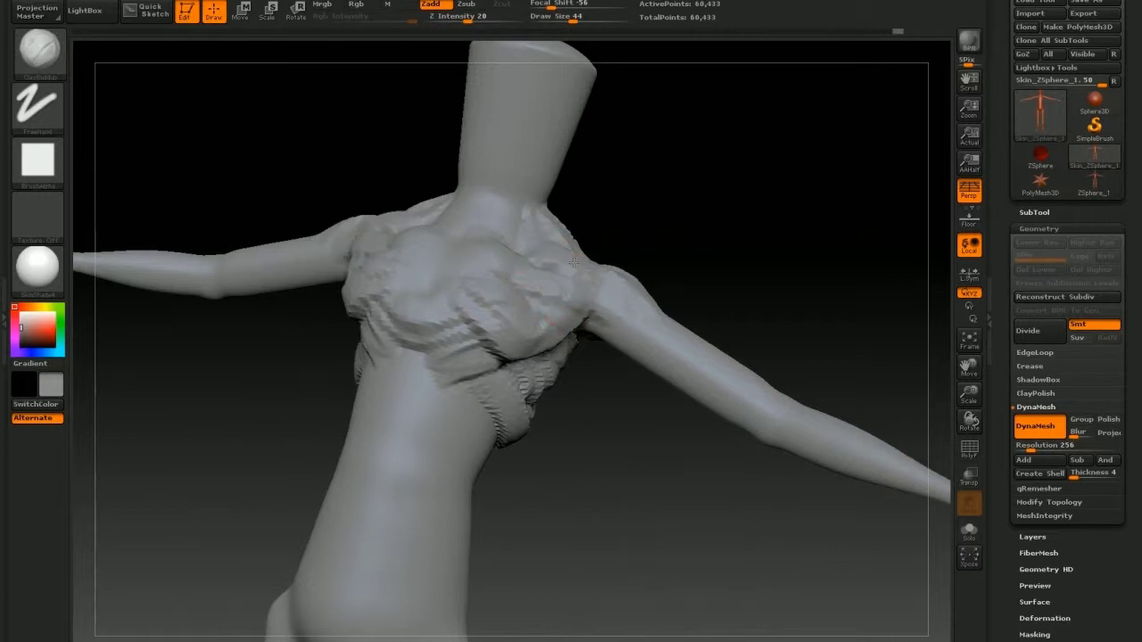
{"action": "left_click_drag", "start_coordinate": [516, 278], "coordinate": [580, 255]}
{"action": "left_click_drag", "start_coordinate": [600, 312], "coordinate": [491, 375]}
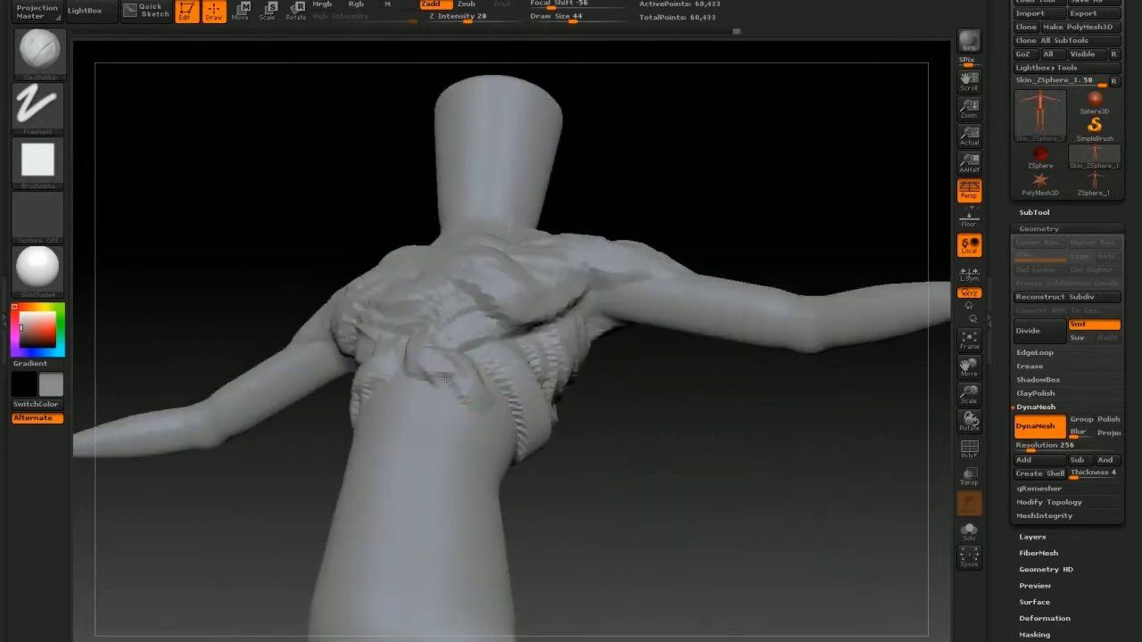
{"action": "mouse_move", "coordinate": [428, 408]}
{"action": "left_mouse_down", "text": "shift"}
{"action": "mouse_move", "coordinate": [435, 434]}
{"action": "mouse_move", "coordinate": [397, 580]}
{"action": "left_mouse_up", "text": "shift"}
Step: Mask an oval belly area, sculpt a raised rim down it, then clear the mask
{"action": "left_click", "coordinate": [616, 438], "text": "ctrl"}
{"action": "mouse_move", "coordinate": [426, 384]}
{"action": "left_mouse_down"}
{"action": "mouse_move", "coordinate": [399, 548]}
{"action": "mouse_move", "coordinate": [401, 428]}
{"action": "mouse_move", "coordinate": [422, 580]}
{"action": "left_mouse_up"}
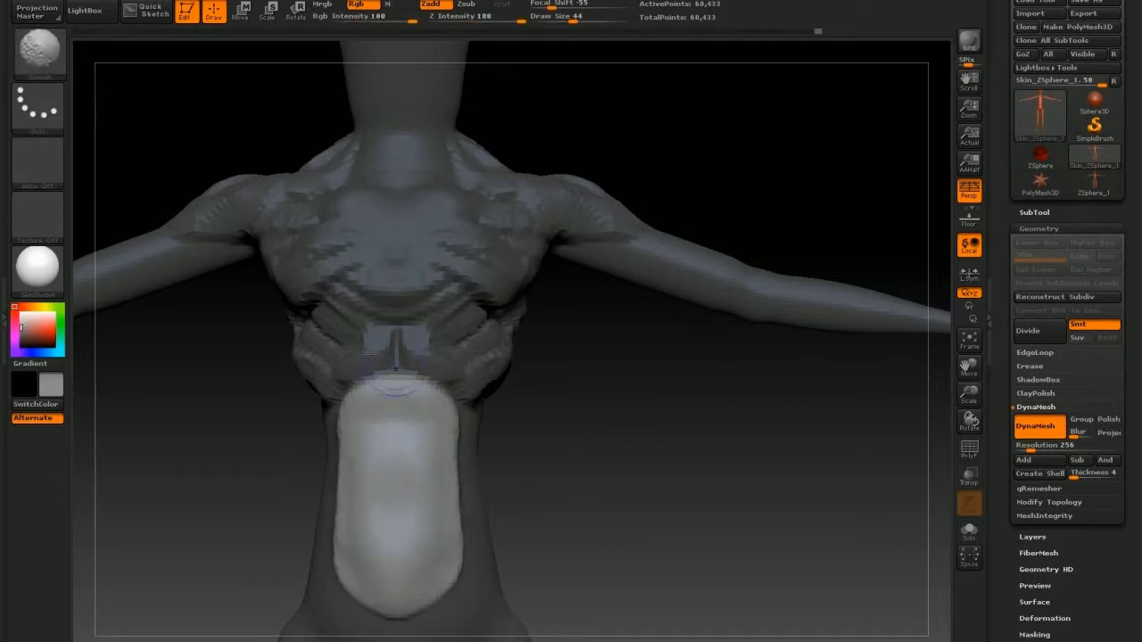
{"action": "left_click", "coordinate": [655, 464], "text": "ctrl"}
{"action": "left_click_drag", "start_coordinate": [656, 464], "coordinate": [906, 412]}
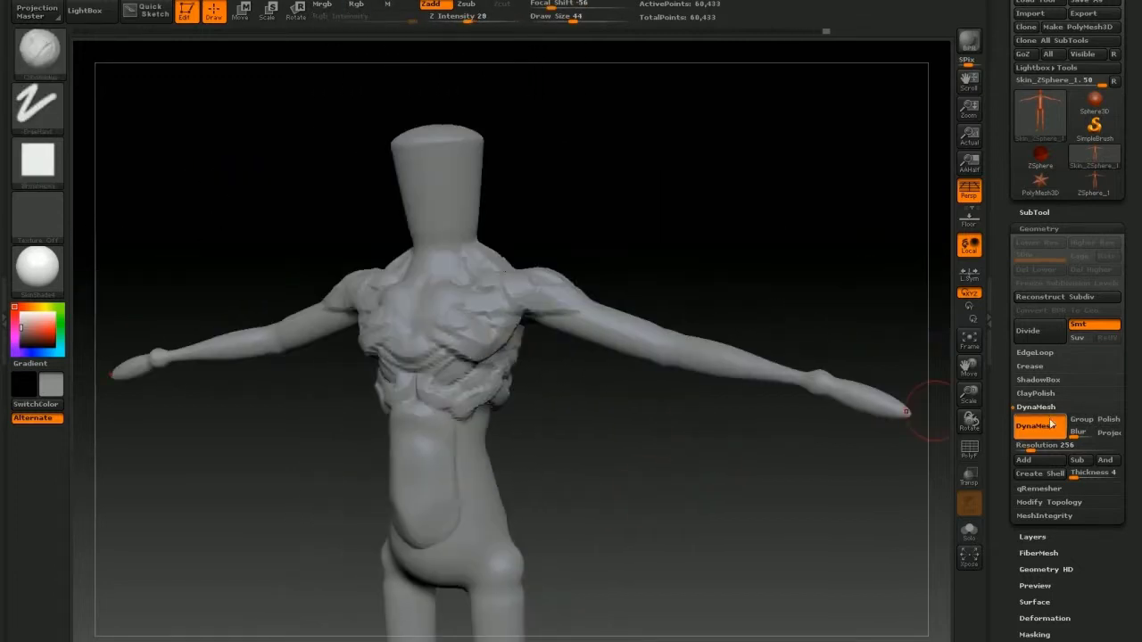
Step: Collapse DynaMesh settings, toggle Polyframe on and off, and view the head in profile
{"action": "left_click", "coordinate": [1037, 407]}
{"action": "left_click_drag", "start_coordinate": [535, 345], "coordinate": [803, 446], "text": "shift"}
{"action": "left_click", "coordinate": [969, 451]}
{"action": "left_click", "coordinate": [969, 451]}
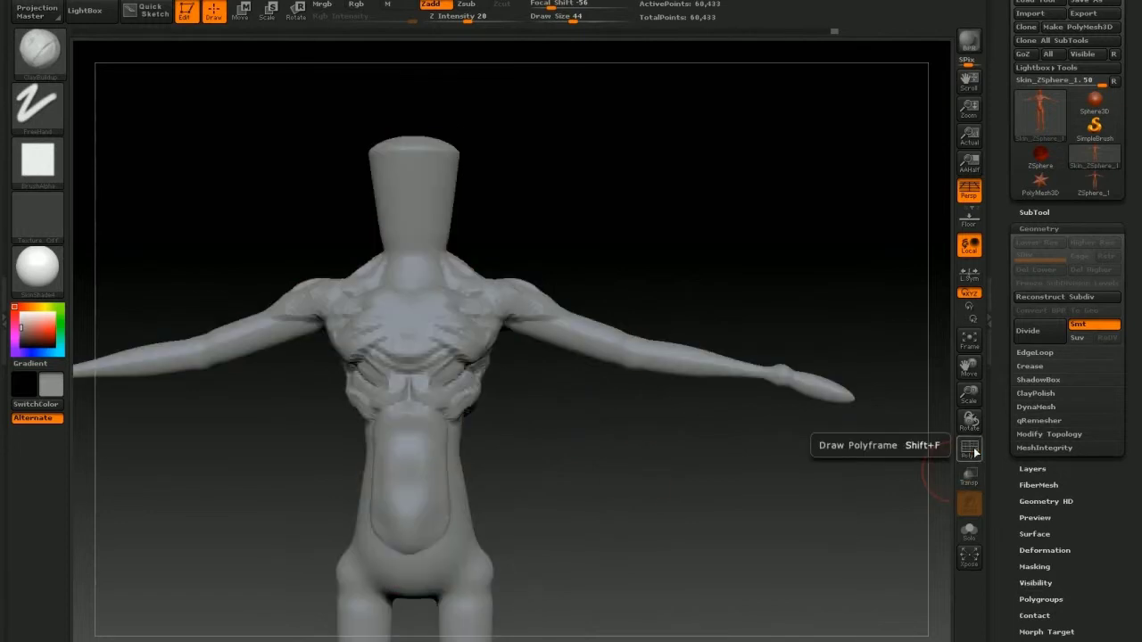
{"action": "left_click_drag", "start_coordinate": [884, 428], "coordinate": [678, 267]}
{"action": "mouse_move", "coordinate": [651, 161]}
{"action": "left_mouse_down", "text": "alt"}
{"action": "mouse_move", "coordinate": [657, 377]}
{"action": "mouse_move", "coordinate": [655, 228]}
{"action": "left_mouse_up", "text": "alt"}
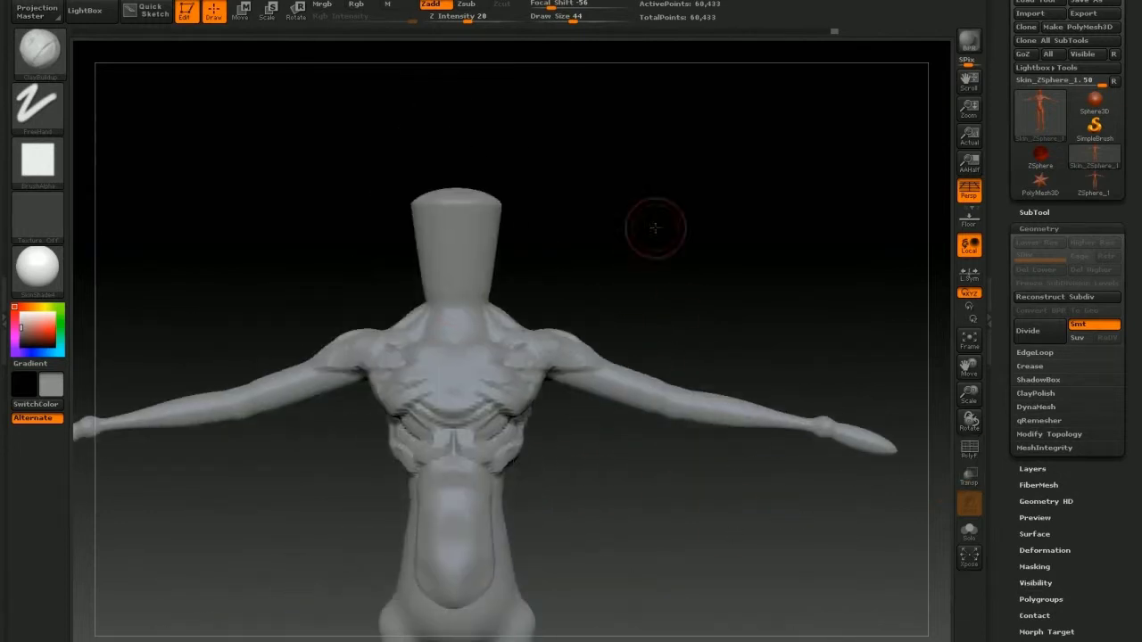
{"action": "mouse_move", "coordinate": [474, 295]}
{"action": "left_mouse_down"}
{"action": "mouse_move", "coordinate": [533, 273]}
{"action": "mouse_move", "coordinate": [464, 187]}
{"action": "left_mouse_up"}
Step: Undo and redo through the history until the rounded, helmet-like head returns
{"action": "key", "text": "ctrl+z"}
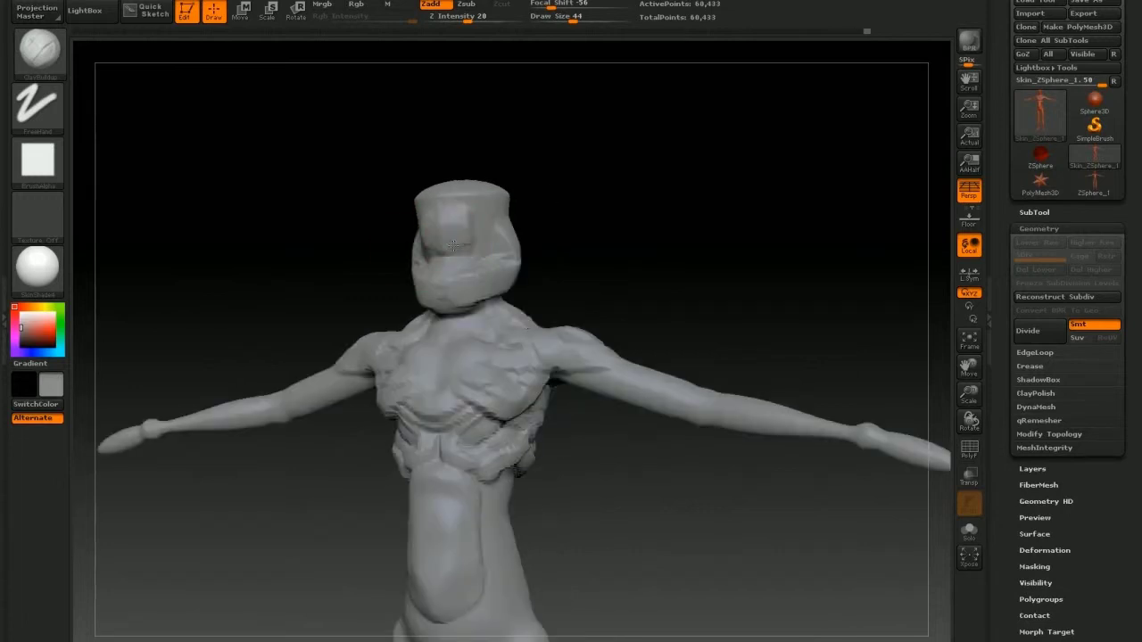
{"action": "key", "text": "ctrl+z"}
{"action": "key", "text": "ctrl+z"}
{"action": "key", "text": "ctrl+shift+z"}
{"action": "key", "text": "ctrl+shift+z"}
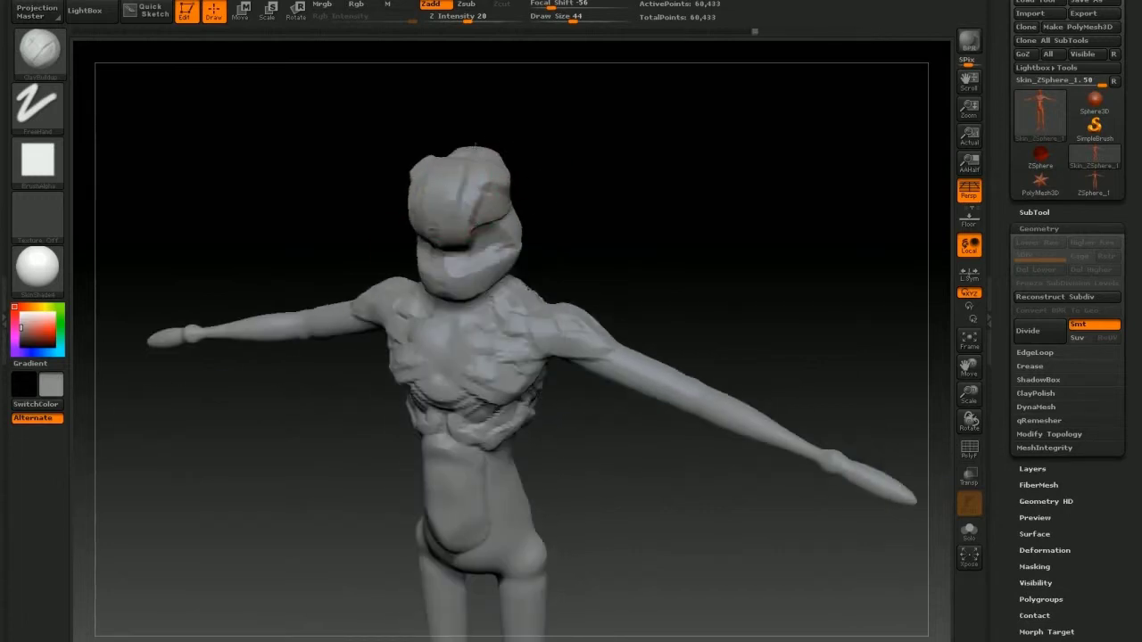
{"action": "left_click_drag", "start_coordinate": [513, 197], "coordinate": [539, 190]}
{"action": "key", "text": "ctrl+shift+z"}
{"action": "key", "text": "ctrl+shift+z"}
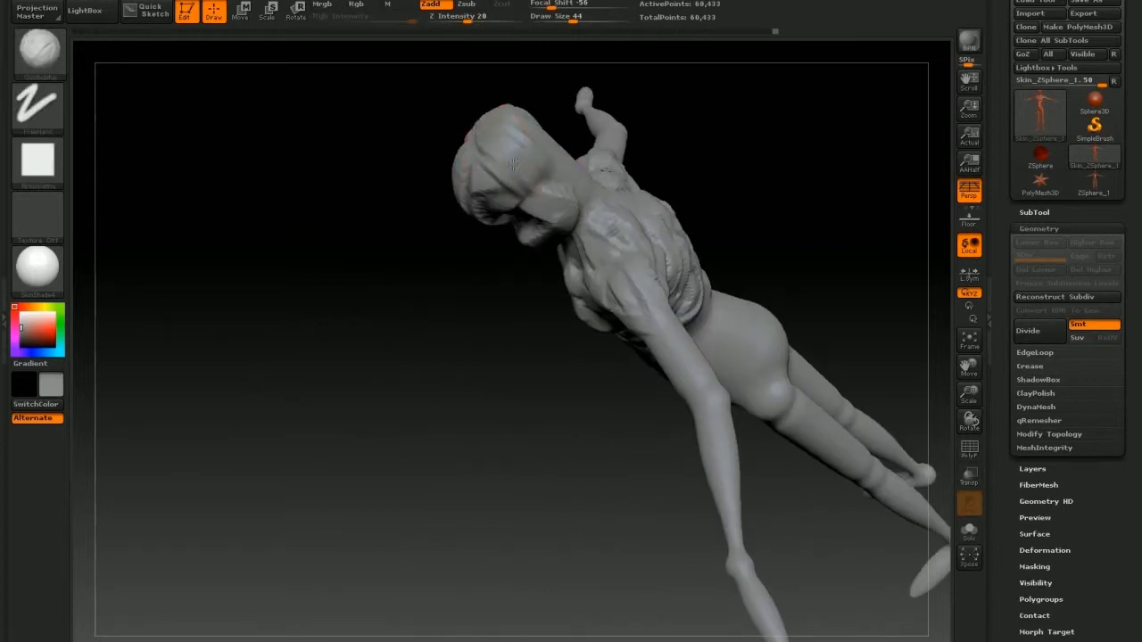
{"action": "key", "text": "ctrl+shift+z"}
{"action": "key", "text": "ctrl+shift+z"}
{"action": "key", "text": "ctrl+shift+z"}
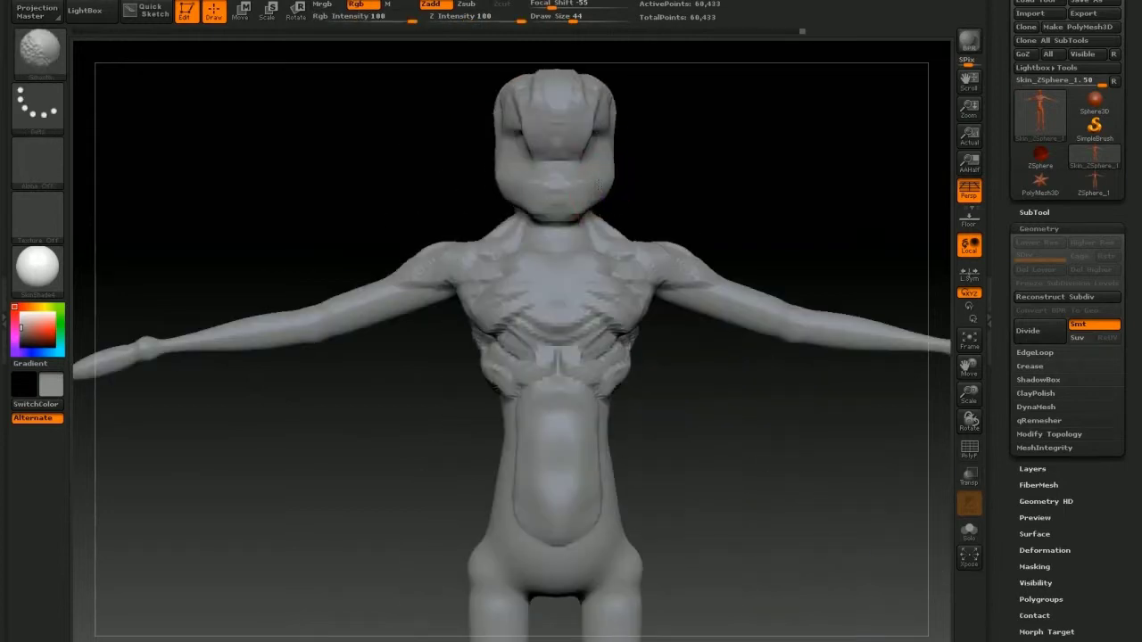
{"action": "key", "text": "ctrl+shift+z"}
{"action": "key", "text": "ctrl+shift+z"}
{"action": "key", "text": "ctrl+shift+z"}
{"action": "key", "text": "ctrl+shift+z"}
{"action": "key", "text": "ctrl+shift+z"}
{"action": "key", "text": "ctrl+shift+z"}
Step: Redo the knee, leg and torso sculpting so clay masses return to thighs and hips
{"action": "mouse_move", "coordinate": [694, 196]}
{"action": "left_mouse_down"}
{"action": "mouse_move", "coordinate": [581, 298]}
{"action": "mouse_move", "coordinate": [446, 255]}
{"action": "mouse_move", "coordinate": [631, 402]}
{"action": "mouse_move", "coordinate": [472, 297]}
{"action": "left_mouse_up"}
{"action": "key", "text": "ctrl+shift+z"}
{"action": "key", "text": "ctrl+shift+z"}
{"action": "key", "text": "ctrl+shift+z"}
{"action": "key", "text": "ctrl+shift+z"}
{"action": "key", "text": "ctrl+shift+z"}
{"action": "key", "text": "ctrl+shift+z"}
{"action": "key", "text": "ctrl+shift+z"}
{"action": "key", "text": "ctrl+shift+z"}
{"action": "key", "text": "ctrl+shift+z"}
{"action": "key", "text": "ctrl+shift+z"}
{"action": "key", "text": "ctrl+shift+z"}
{"action": "key", "text": "ctrl+shift+z"}
{"action": "key", "text": "ctrl+shift+z"}
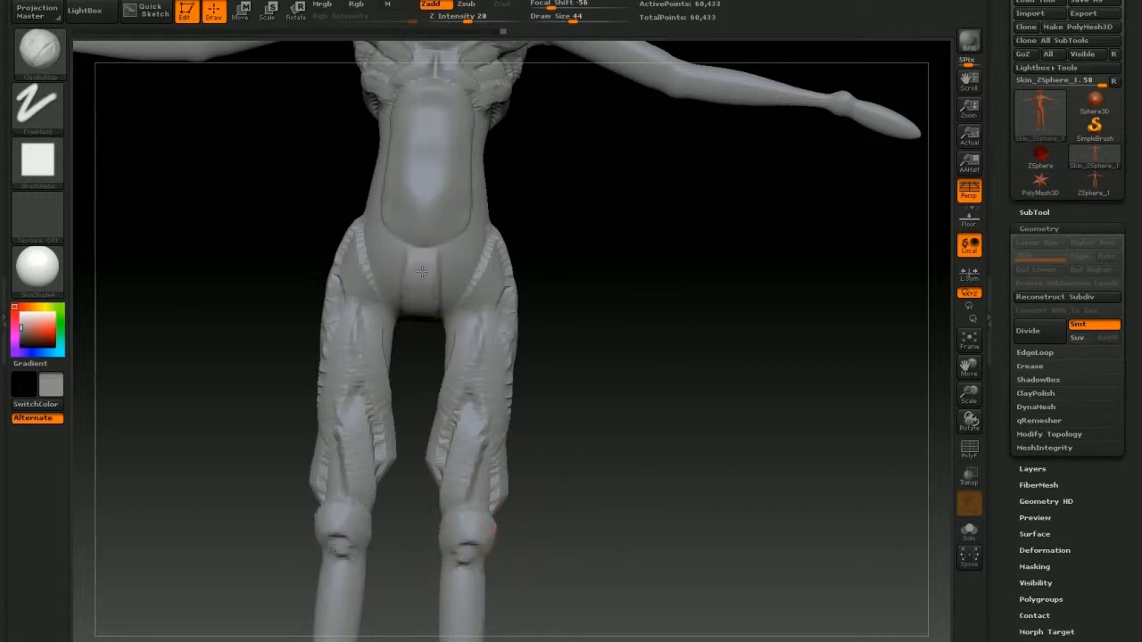
{"action": "key", "text": "ctrl+shift+z"}
{"action": "key", "text": "ctrl+shift+z"}
{"action": "key", "text": "ctrl+shift+z"}
{"action": "key", "text": "ctrl+shift+z"}
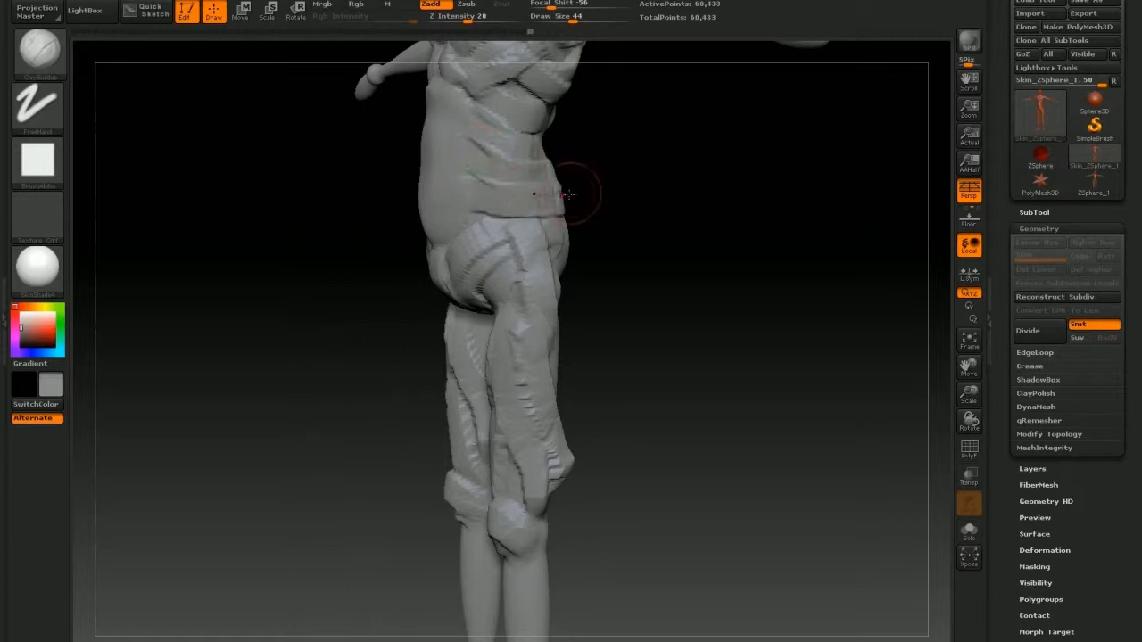
{"action": "key", "text": "ctrl+shift+z"}
{"action": "key", "text": "ctrl+shift+z"}
{"action": "key", "text": "ctrl+shift+z"}
{"action": "key", "text": "ctrl+shift+z"}
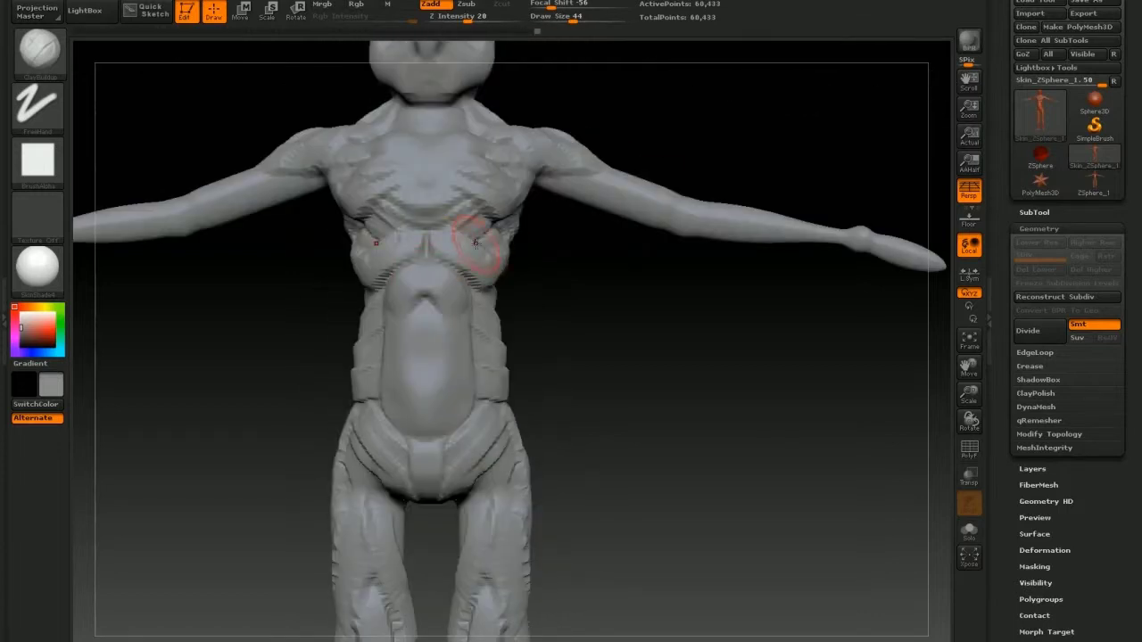
{"action": "key", "text": "ctrl+shift+z"}
{"action": "key", "text": "ctrl+shift+z"}
{"action": "key", "text": "ctrl+shift+z"}
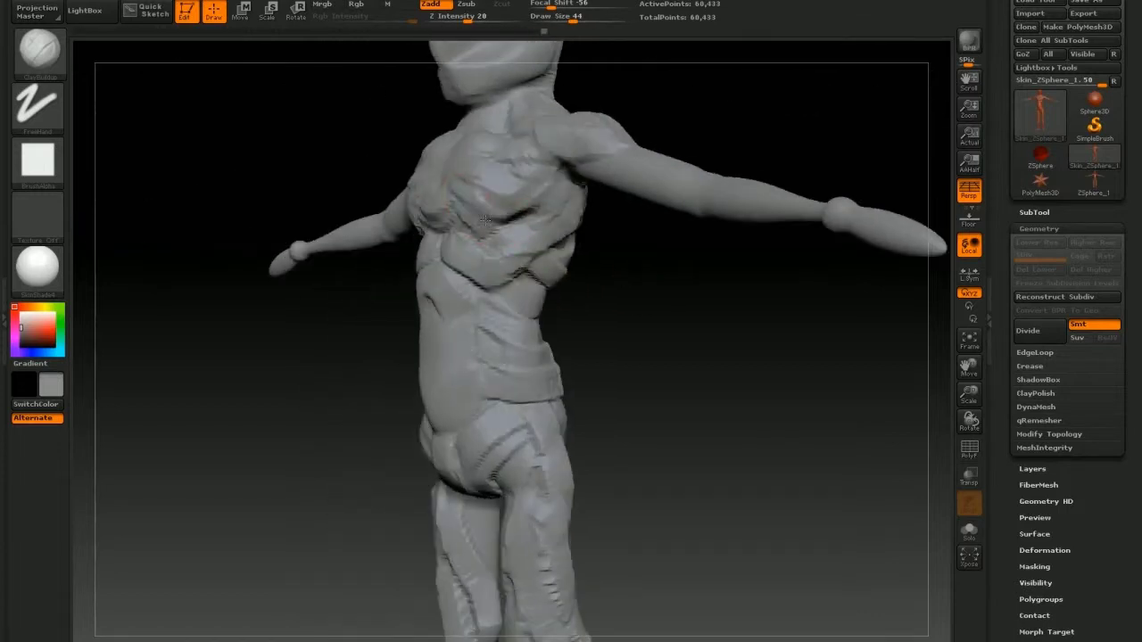
{"action": "key", "text": "ctrl+shift+z"}
Step: Carve a deeper line along both sides of the lower rib cage with Dam_Standard
{"action": "left_click", "coordinate": [52, 61]}
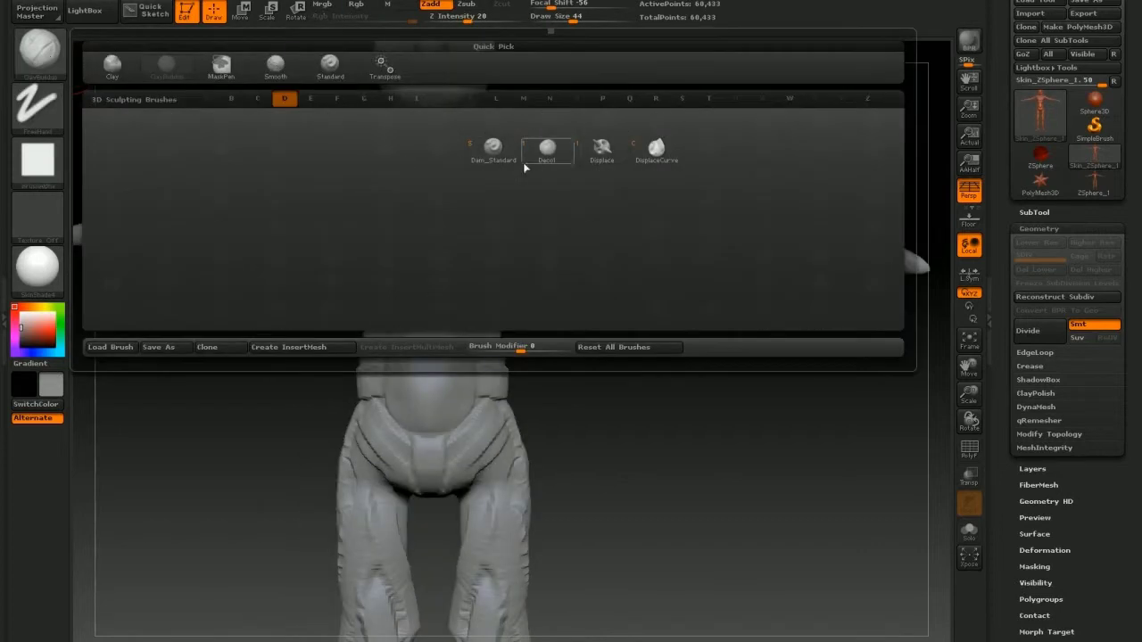
{"action": "left_click", "coordinate": [526, 161]}
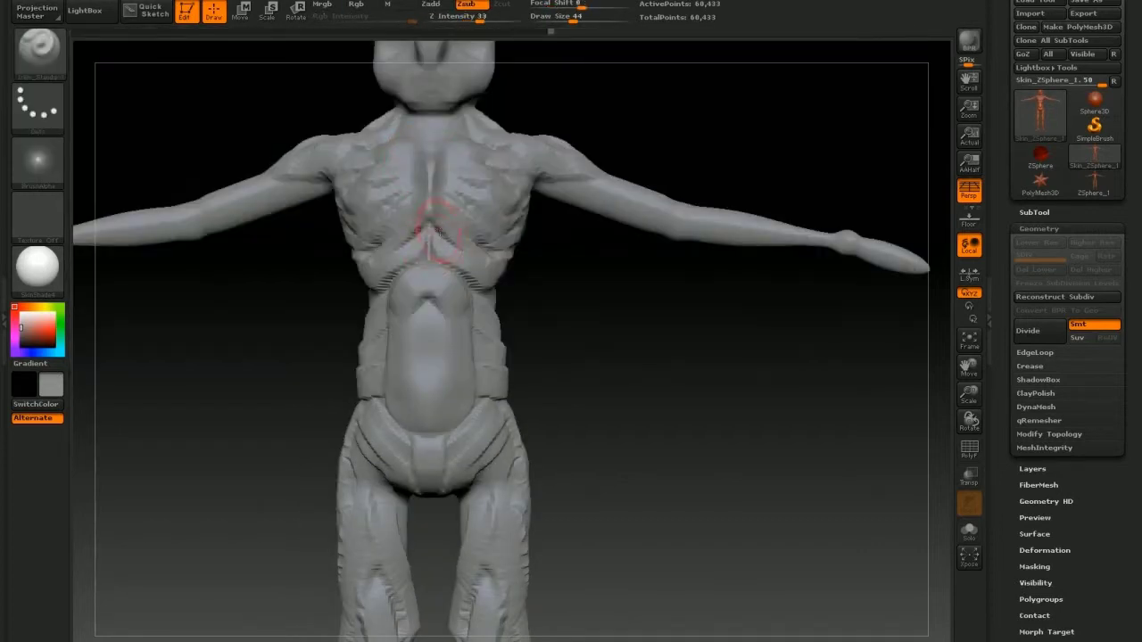
{"action": "left_click_drag", "start_coordinate": [435, 227], "coordinate": [511, 250]}
{"action": "mouse_move", "coordinate": [615, 323]}
{"action": "left_mouse_down"}
{"action": "mouse_move", "coordinate": [571, 288]}
{"action": "mouse_move", "coordinate": [548, 311]}
{"action": "mouse_move", "coordinate": [798, 255]}
{"action": "left_mouse_up"}
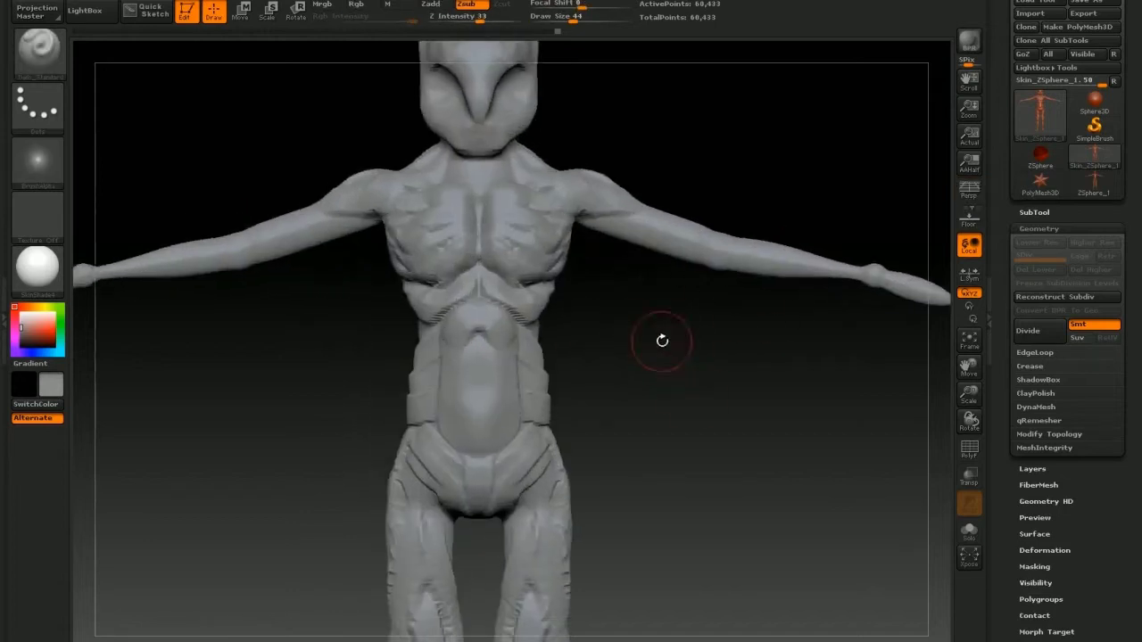
Step: Switch to the Morph brush using the M brush filter
{"action": "left_click", "coordinate": [38, 49]}
{"action": "key", "text": "m"}
{"action": "left_click", "coordinate": [711, 256]}
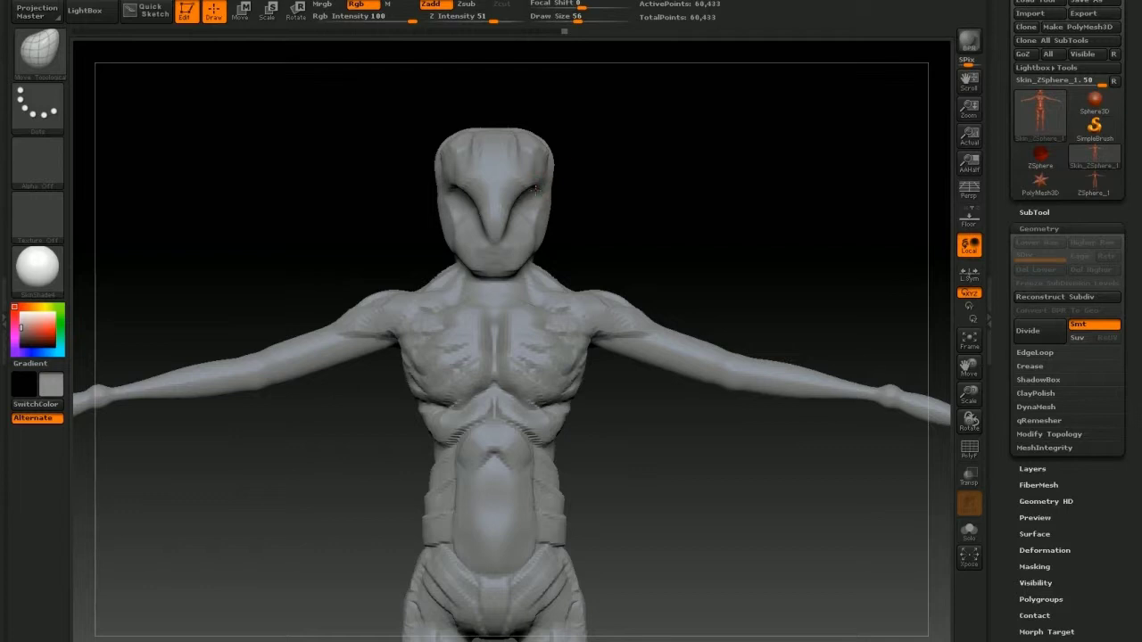
Step: Reshape the eye and upper-face region with Morph and Smooth
{"action": "left_click_drag", "start_coordinate": [535, 119], "coordinate": [533, 154]}
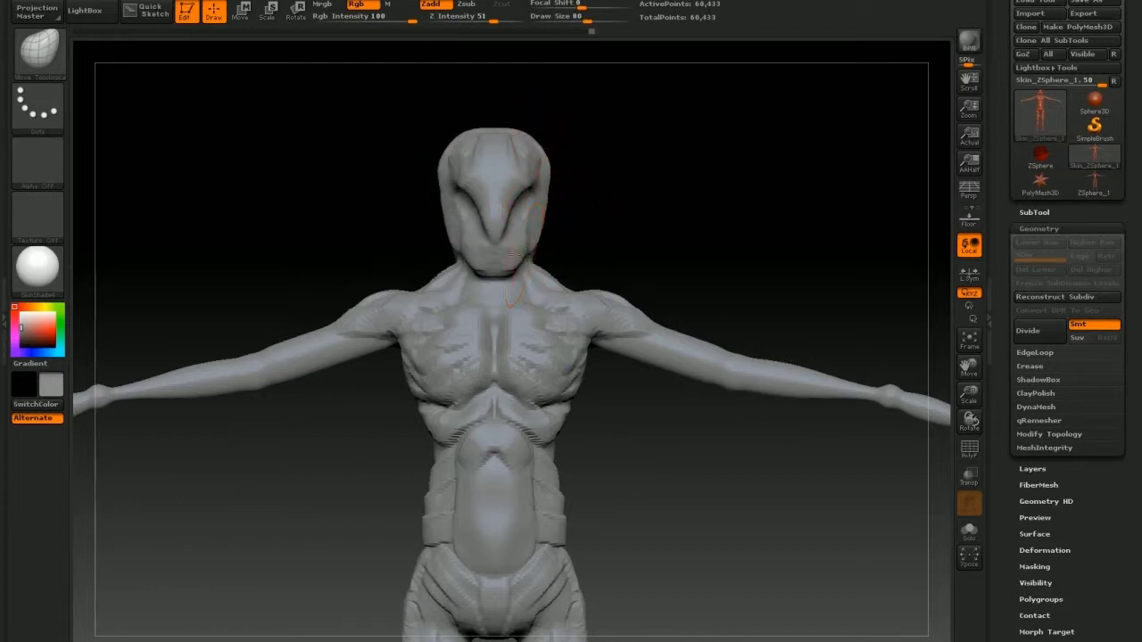
{"action": "left_click_drag", "start_coordinate": [603, 186], "coordinate": [695, 179]}
{"action": "key", "text": "shift"}
{"action": "mouse_move", "coordinate": [548, 181]}
{"action": "left_mouse_down"}
{"action": "mouse_move", "coordinate": [420, 219]}
{"action": "mouse_move", "coordinate": [553, 210]}
{"action": "left_mouse_up"}
Step: Carve a brow V between the eyes and flatten it into a smooth ridge
{"action": "key", "text": "b"}
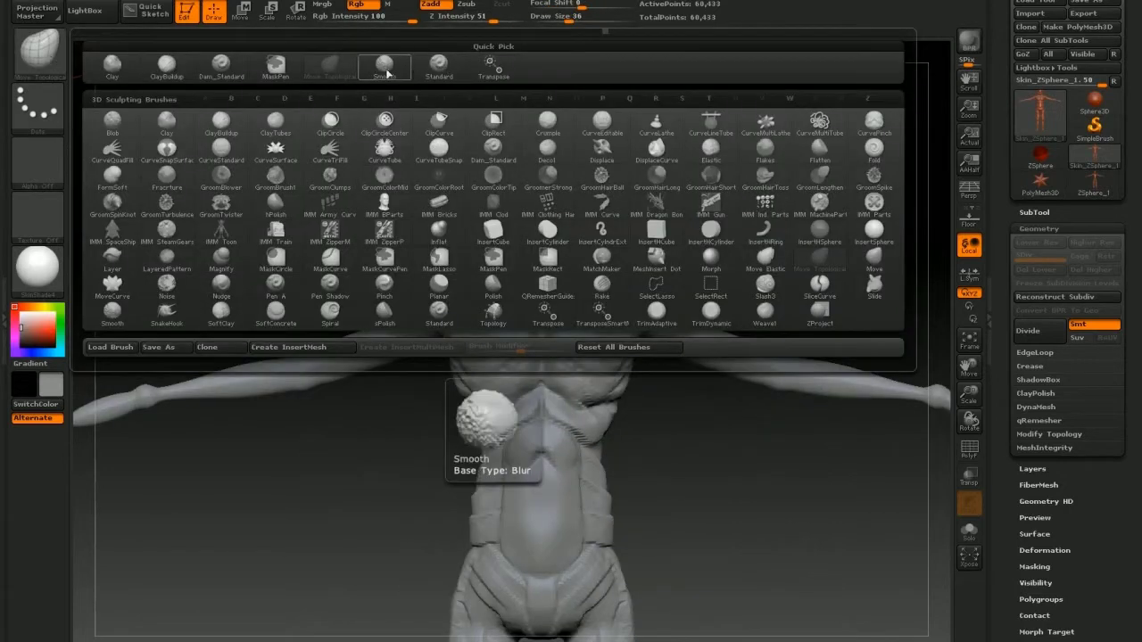
{"action": "left_click", "coordinate": [472, 308]}
{"action": "left_click_drag", "start_coordinate": [820, 223], "coordinate": [820, 312], "text": "alt"}
{"action": "left_click_drag", "start_coordinate": [468, 265], "coordinate": [526, 313]}
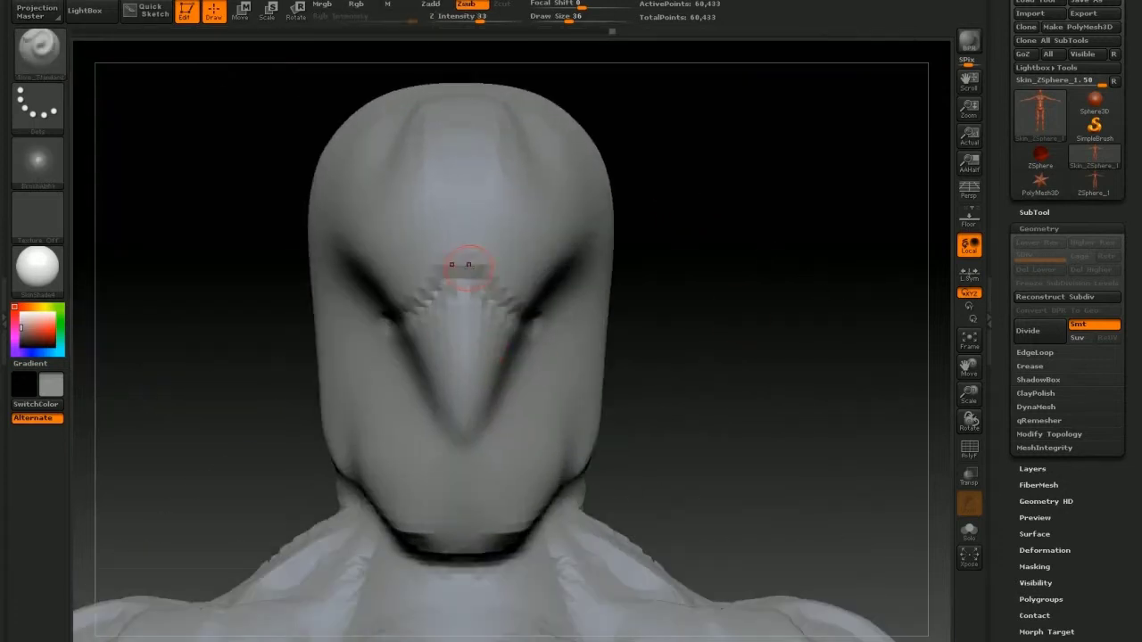
{"action": "left_click_drag", "start_coordinate": [457, 276], "coordinate": [535, 267]}
{"action": "left_click_drag", "start_coordinate": [383, 268], "coordinate": [536, 272]}
{"action": "mouse_move", "coordinate": [401, 286]}
{"action": "left_mouse_down", "text": "shift"}
{"action": "mouse_move", "coordinate": [493, 296]}
{"action": "mouse_move", "coordinate": [464, 384]}
{"action": "mouse_move", "coordinate": [500, 393]}
{"action": "left_mouse_up", "text": "shift"}
Step: Sculpt a nose bridge with nostrils, smooth below it, and bring up I brushes
{"action": "mouse_move", "coordinate": [500, 276]}
{"action": "left_mouse_down"}
{"action": "mouse_move", "coordinate": [486, 357]}
{"action": "mouse_move", "coordinate": [499, 401]}
{"action": "left_mouse_up"}
{"action": "left_click_drag", "start_coordinate": [419, 388], "coordinate": [500, 388], "text": "shift"}
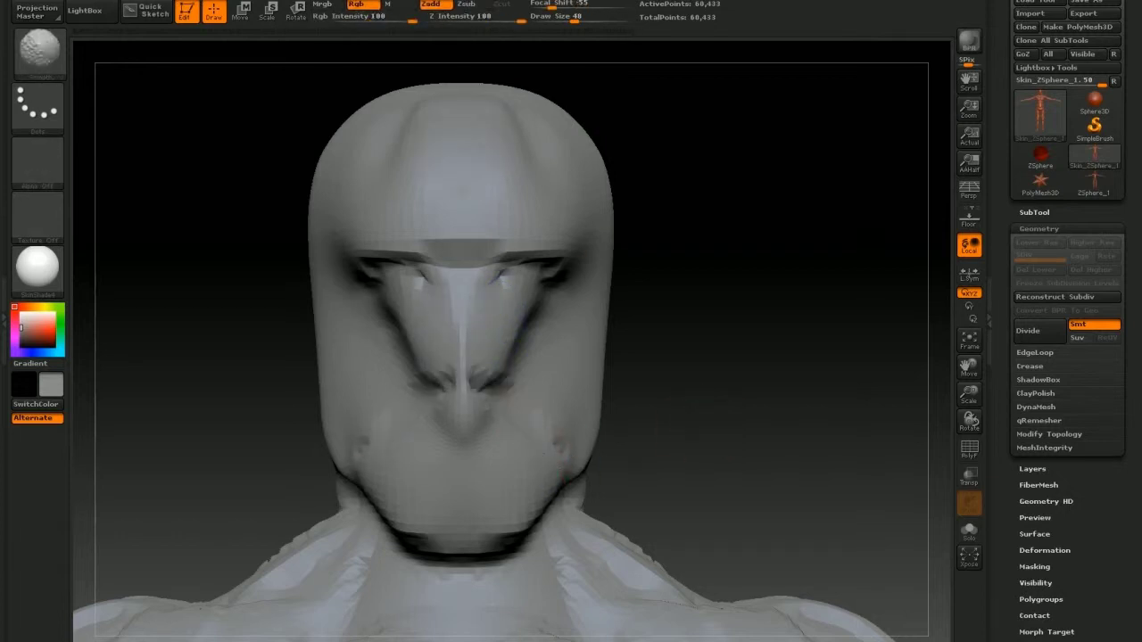
{"action": "key", "text": "f"}
{"action": "left_click_drag", "start_coordinate": [683, 416], "coordinate": [594, 318]}
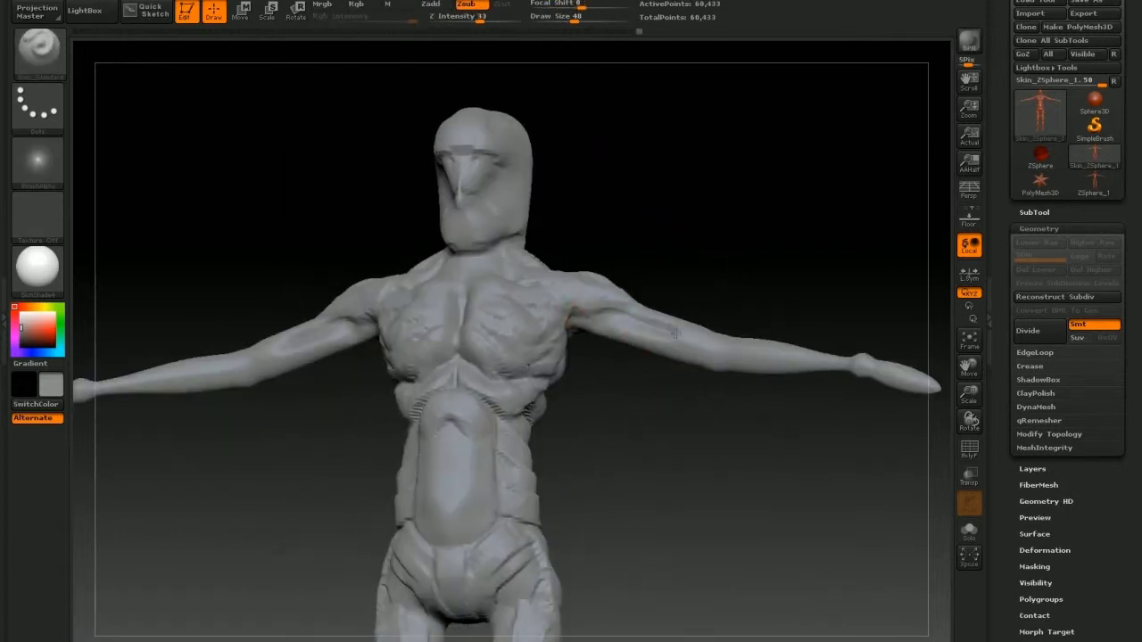
{"action": "left_click_drag", "start_coordinate": [688, 344], "coordinate": [191, 152], "text": "shift"}
{"action": "key", "text": "b"}
{"action": "left_click", "coordinate": [54, 76]}
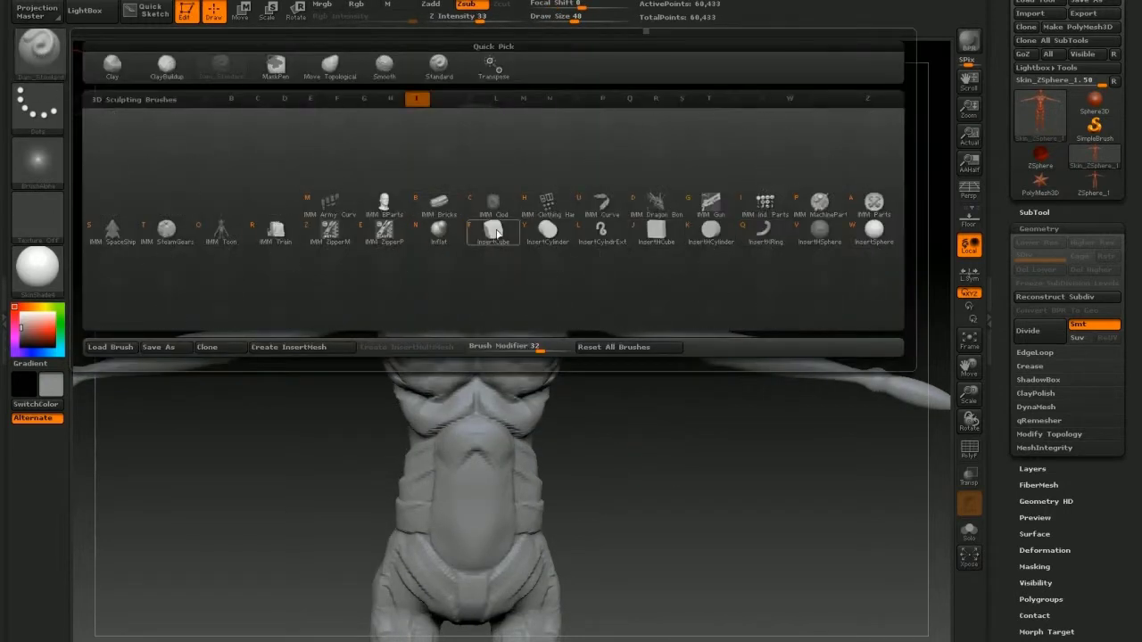
Step: Smooth out the rough torso from several angles and expand the DynaMesh options
{"action": "left_click", "coordinate": [438, 229]}
{"action": "left_click_drag", "start_coordinate": [683, 401], "coordinate": [612, 345]}
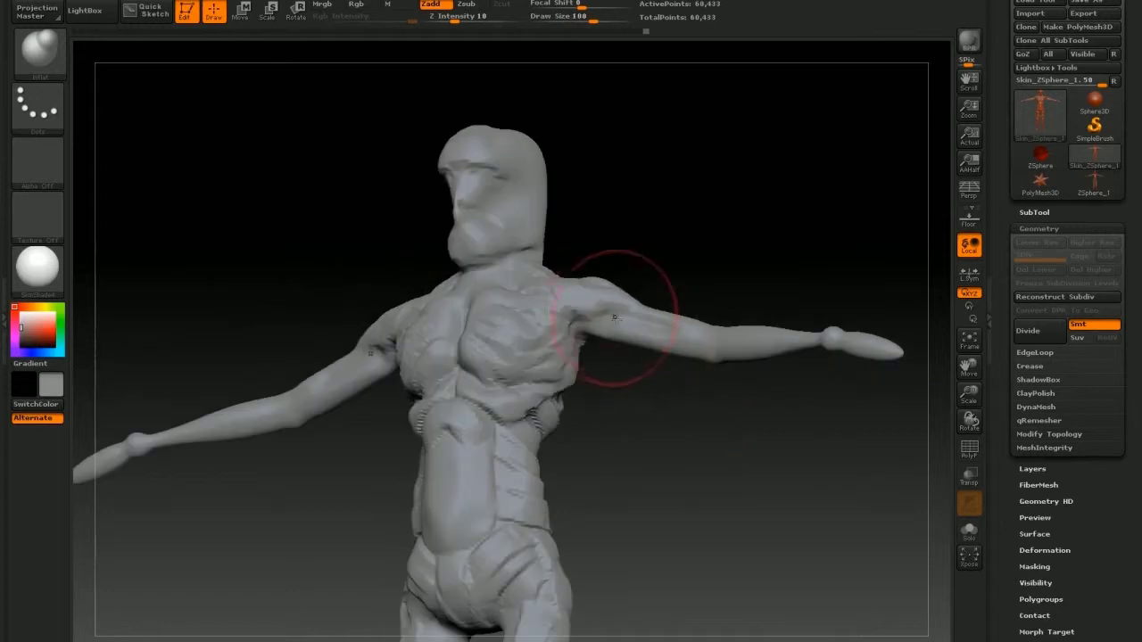
{"action": "key", "text": "shift"}
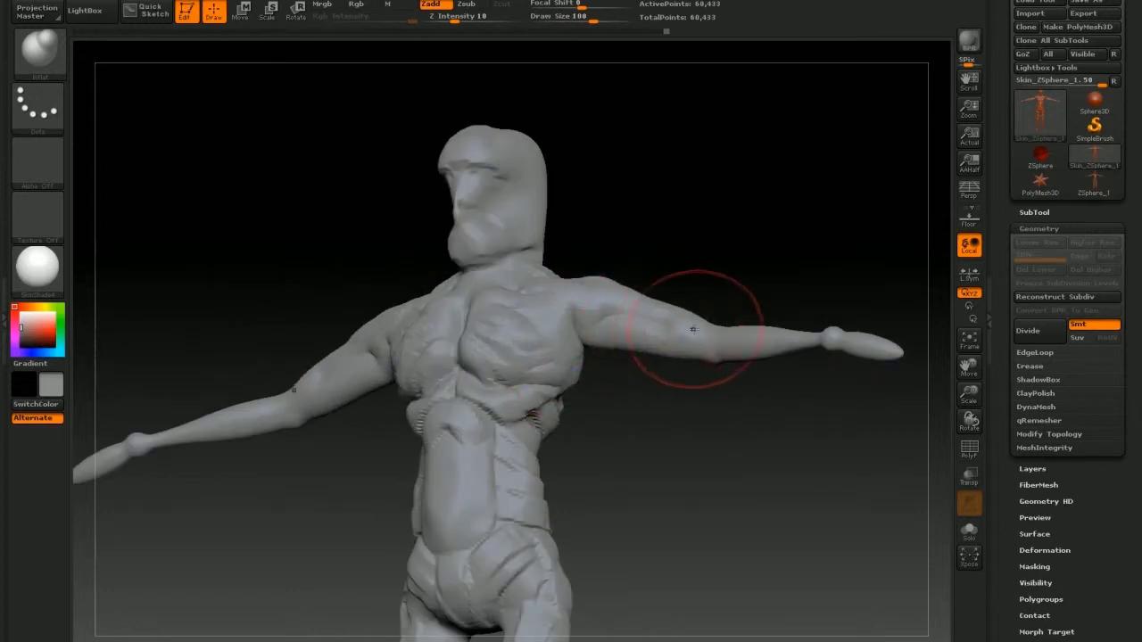
{"action": "mouse_move", "coordinate": [785, 401]}
{"action": "left_mouse_down"}
{"action": "mouse_move", "coordinate": [723, 389]}
{"action": "mouse_move", "coordinate": [612, 280]}
{"action": "left_mouse_up"}
{"action": "left_click_drag", "start_coordinate": [535, 383], "coordinate": [535, 384]}
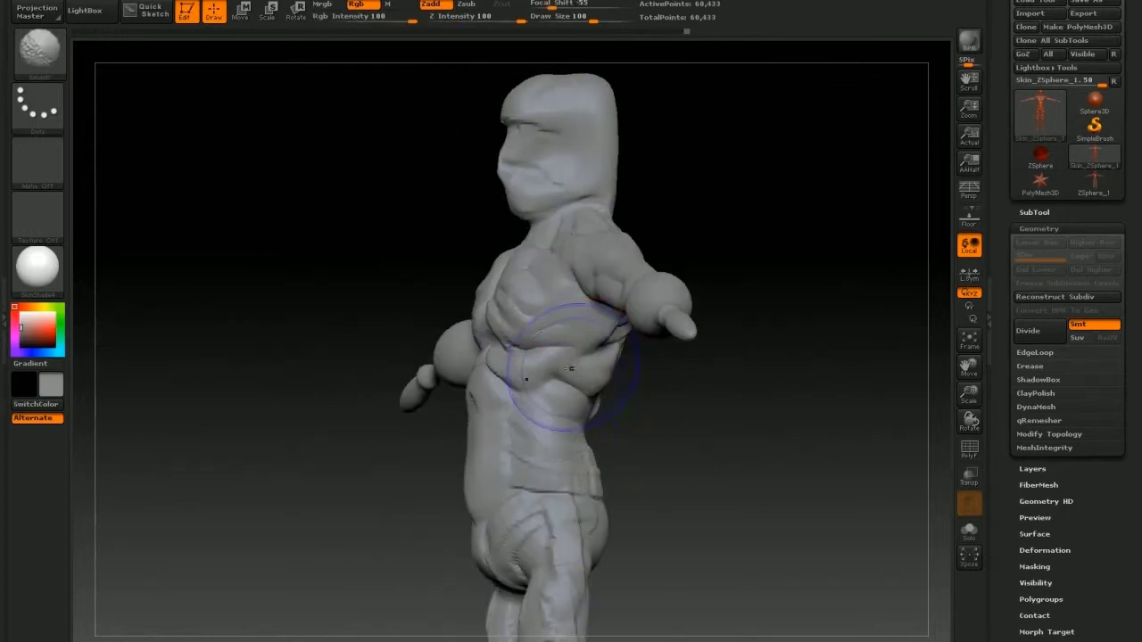
{"action": "left_click_drag", "start_coordinate": [748, 422], "coordinate": [622, 304], "text": "shift"}
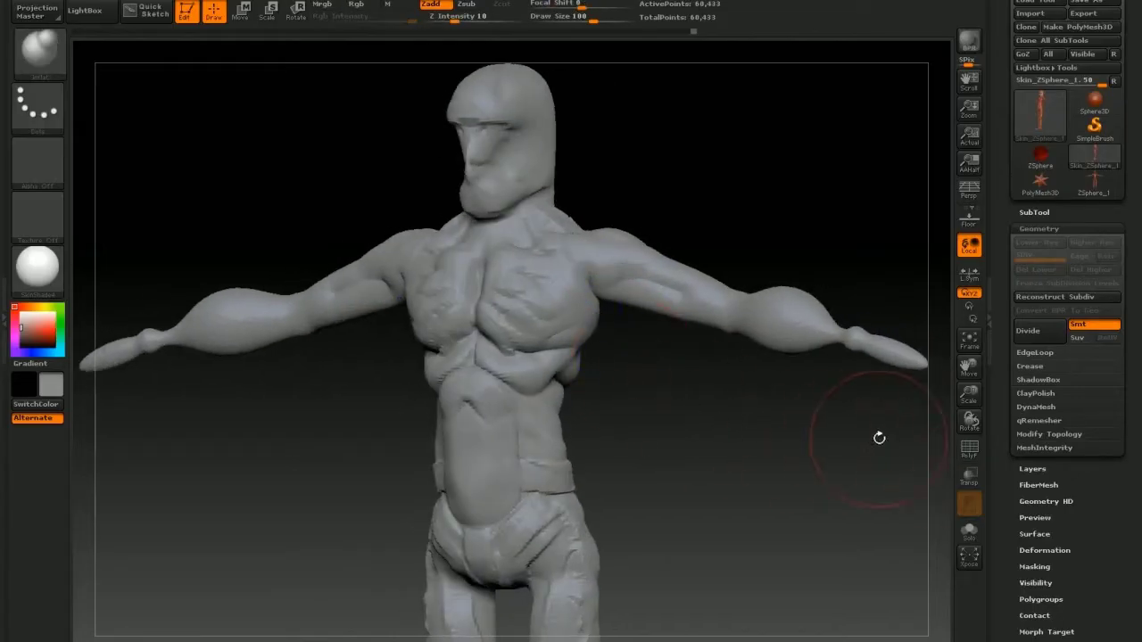
{"action": "left_click", "coordinate": [1036, 406]}
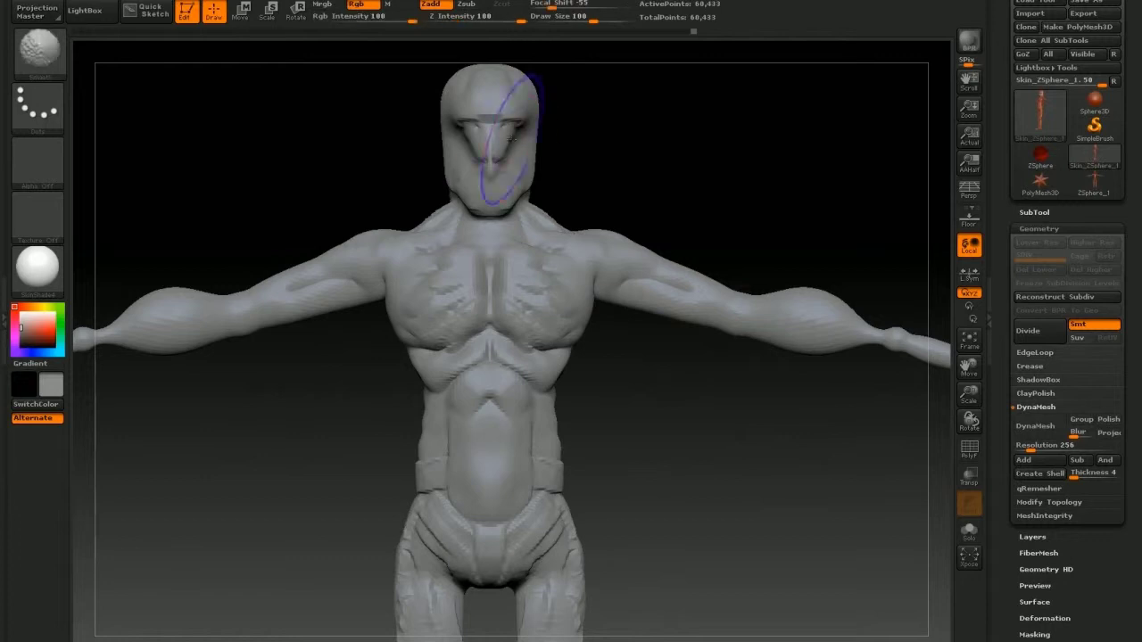
{"action": "mouse_move", "coordinate": [657, 179]}
{"action": "left_mouse_down", "text": "alt"}
{"action": "mouse_move", "coordinate": [584, 153]}
{"action": "mouse_move", "coordinate": [540, 421]}
{"action": "mouse_move", "coordinate": [540, 557]}
{"action": "mouse_move", "coordinate": [523, 599]}
{"action": "left_mouse_up", "text": "alt"}
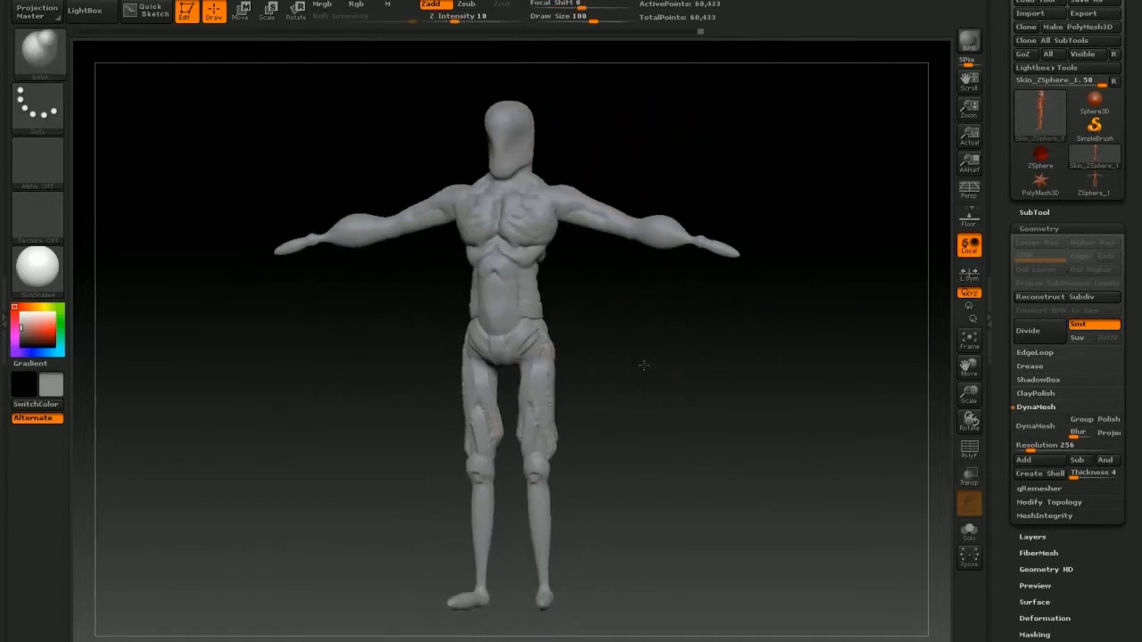
Step: Slice the bottoms of the feet flat with ClipCurve cut lines
{"action": "left_click", "coordinate": [39, 50], "text": "ctrl+shift"}
{"action": "left_click", "coordinate": [221, 124], "text": "ctrl+shift"}
{"action": "left_click_drag", "start_coordinate": [650, 595], "coordinate": [360, 603], "text": "ctrl+shift"}
{"action": "mouse_move", "coordinate": [380, 553]}
{"action": "left_mouse_down", "text": "shift"}
{"action": "mouse_move", "coordinate": [703, 584]}
{"action": "mouse_move", "coordinate": [581, 580]}
{"action": "left_mouse_up", "text": "shift"}
{"action": "mouse_move", "coordinate": [618, 613]}
{"action": "left_mouse_down", "text": "ctrl+shift"}
{"action": "mouse_move", "coordinate": [373, 609]}
{"action": "mouse_move", "coordinate": [461, 550]}
{"action": "left_mouse_up", "text": "ctrl+shift"}
{"action": "right_click_drag", "start_coordinate": [460, 550], "coordinate": [607, 433], "text": "ctrl"}
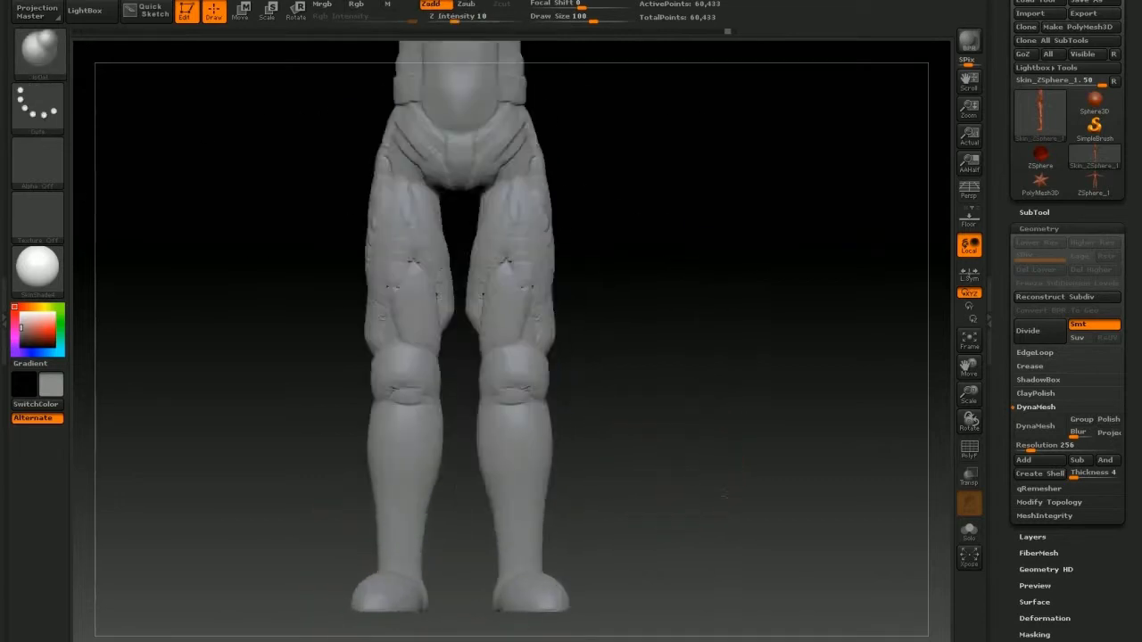
Step: Fill out the notch in the lower head with the Move Topological brush
{"action": "left_click", "coordinate": [43, 56]}
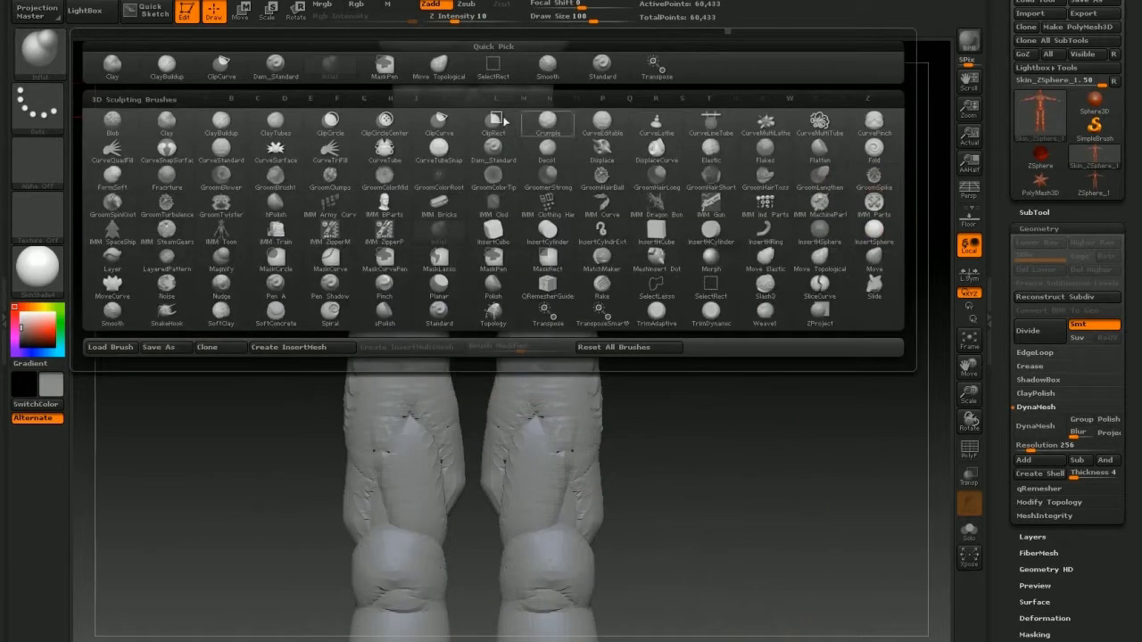
{"action": "left_click", "coordinate": [439, 67]}
{"action": "left_click_drag", "start_coordinate": [482, 268], "coordinate": [494, 329]}
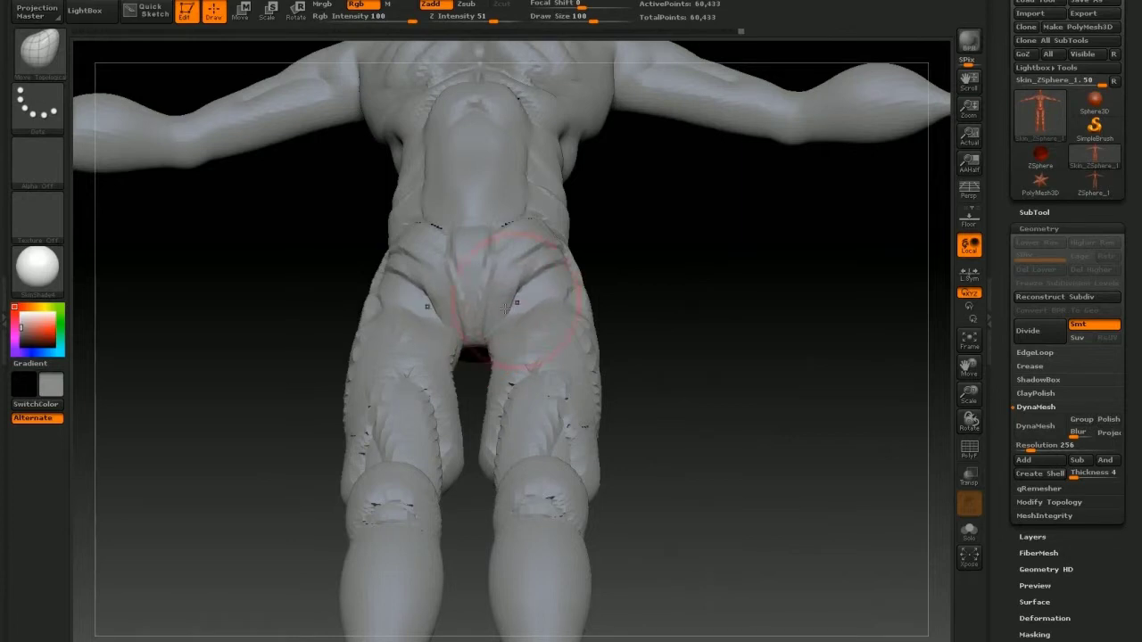
{"action": "mouse_move", "coordinate": [493, 329]}
{"action": "right_mouse_down", "text": "ctrl"}
{"action": "mouse_move", "coordinate": [588, 331]}
{"action": "mouse_move", "coordinate": [527, 280]}
{"action": "mouse_move", "coordinate": [571, 268]}
{"action": "right_mouse_up", "text": "ctrl"}
{"action": "right_click_drag", "start_coordinate": [517, 160], "coordinate": [604, 272], "text": "ctrl"}
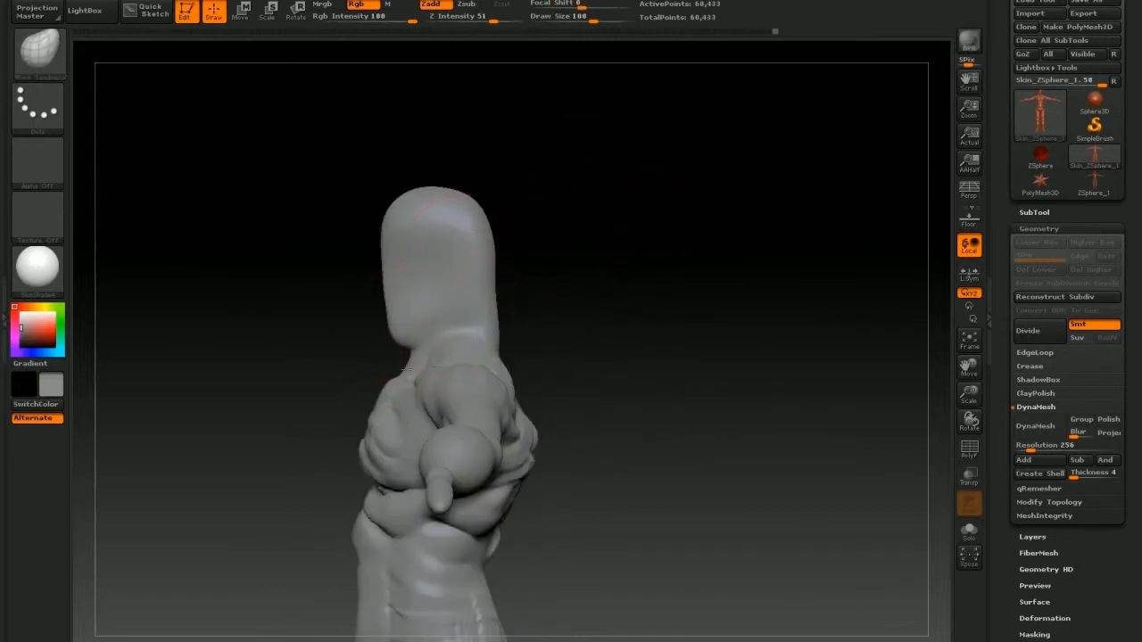
{"action": "mouse_move", "coordinate": [399, 330]}
{"action": "left_mouse_down"}
{"action": "mouse_move", "coordinate": [383, 306]}
{"action": "mouse_move", "coordinate": [376, 312]}
{"action": "left_mouse_up"}
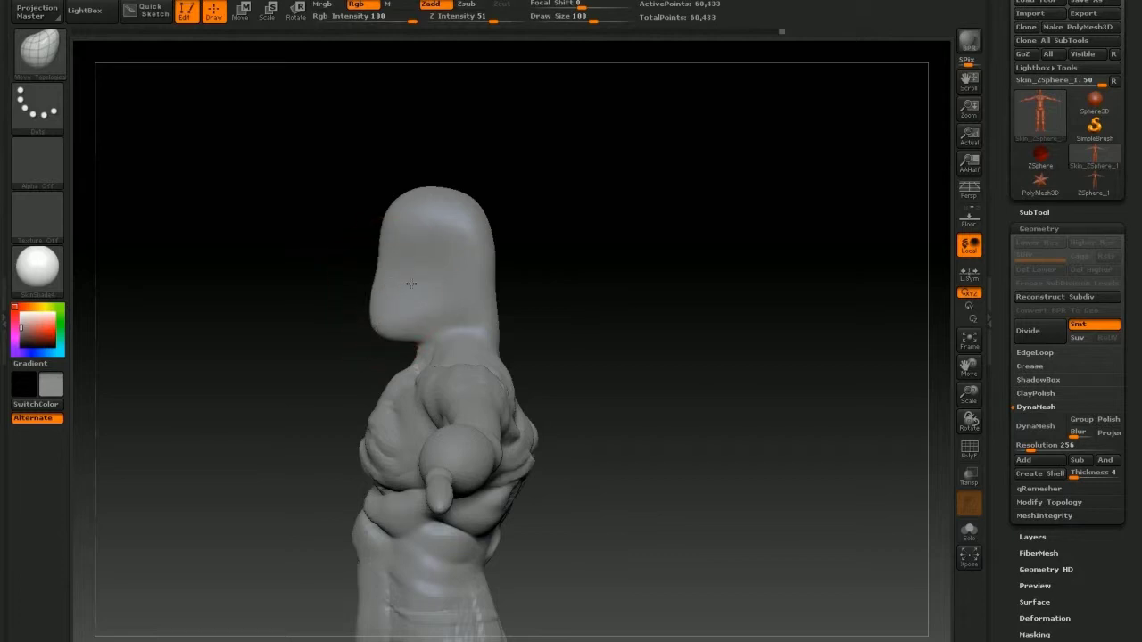
{"action": "mouse_move", "coordinate": [333, 521]}
{"action": "left_mouse_down"}
{"action": "mouse_move", "coordinate": [304, 411]}
{"action": "mouse_move", "coordinate": [397, 392]}
{"action": "left_mouse_up"}
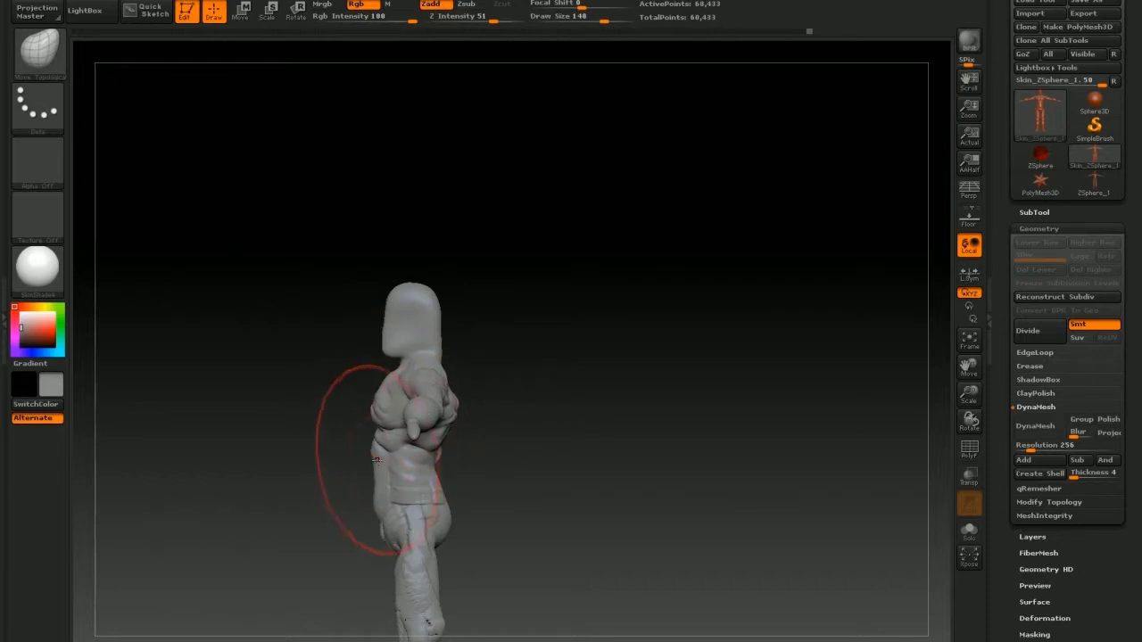
Step: DynaMesh the figure, raising it to 81,118 points
{"action": "left_click_drag", "start_coordinate": [375, 459], "coordinate": [443, 366]}
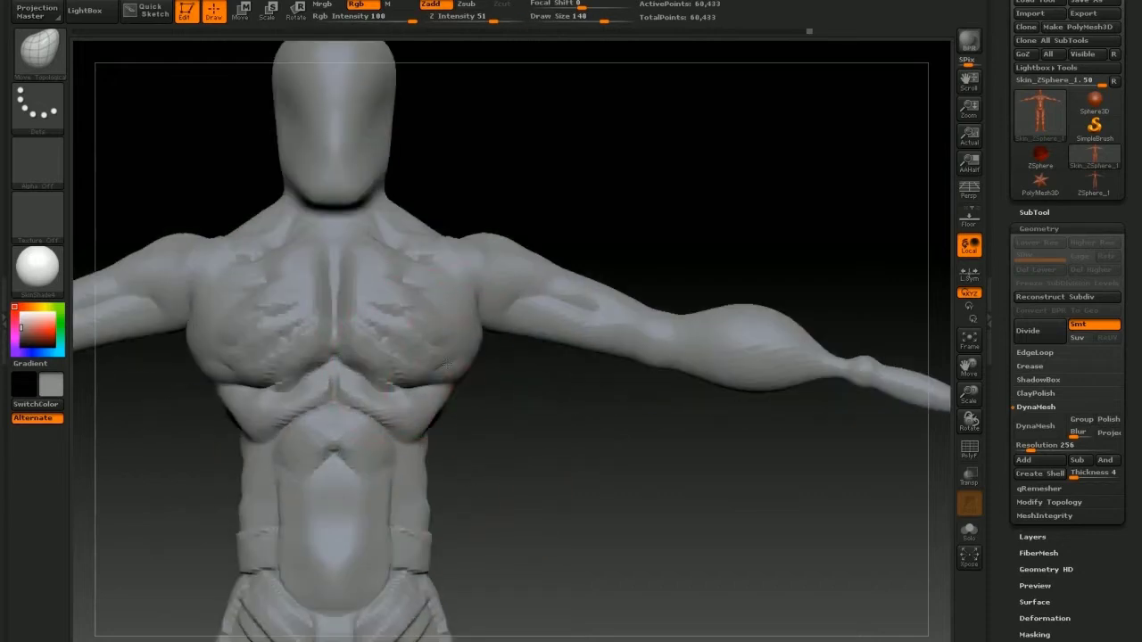
{"action": "left_click_drag", "start_coordinate": [510, 331], "coordinate": [497, 350]}
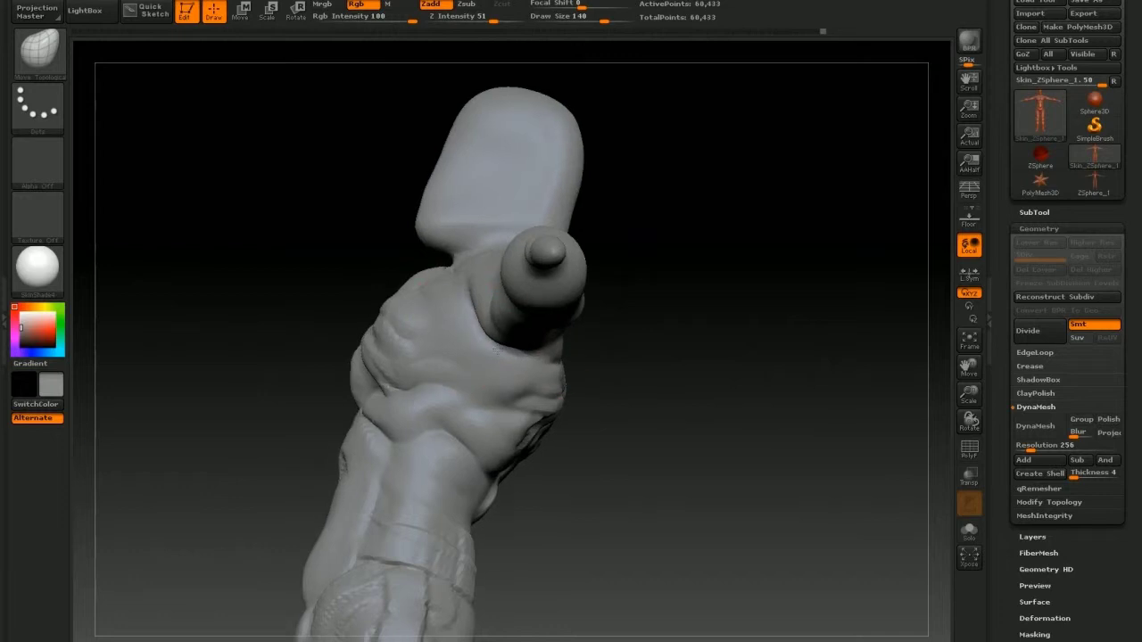
{"action": "left_click_drag", "start_coordinate": [374, 318], "coordinate": [485, 356]}
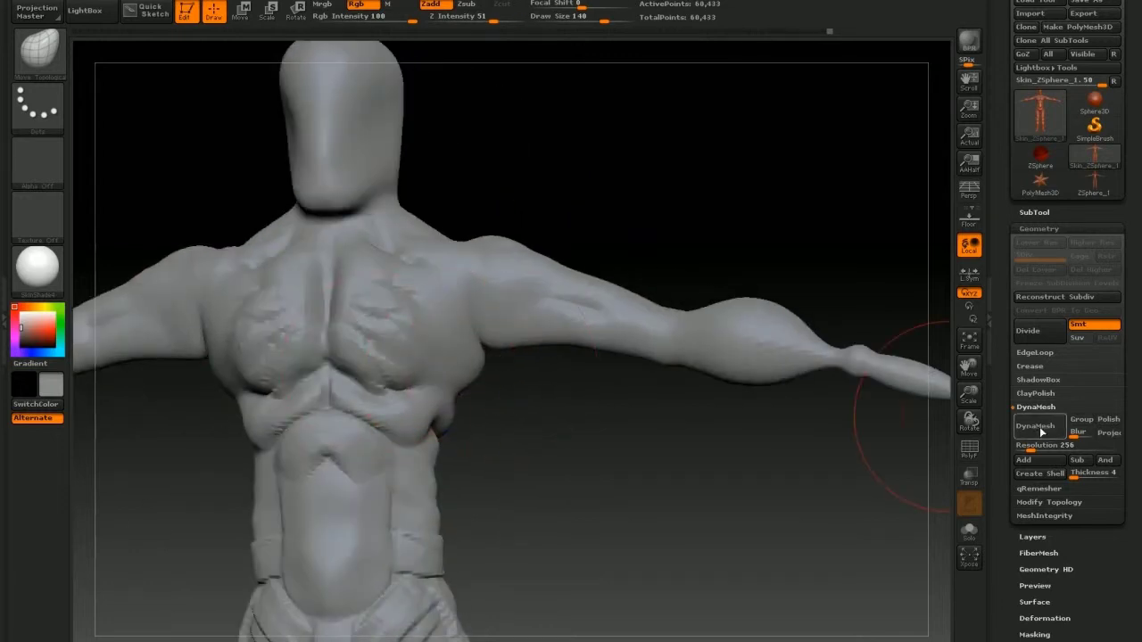
{"action": "left_click", "coordinate": [1038, 427]}
Step: Pick ClayBuildup with a FreeHand stroke and carve pectoral grooves into the chest
{"action": "left_click", "coordinate": [51, 61]}
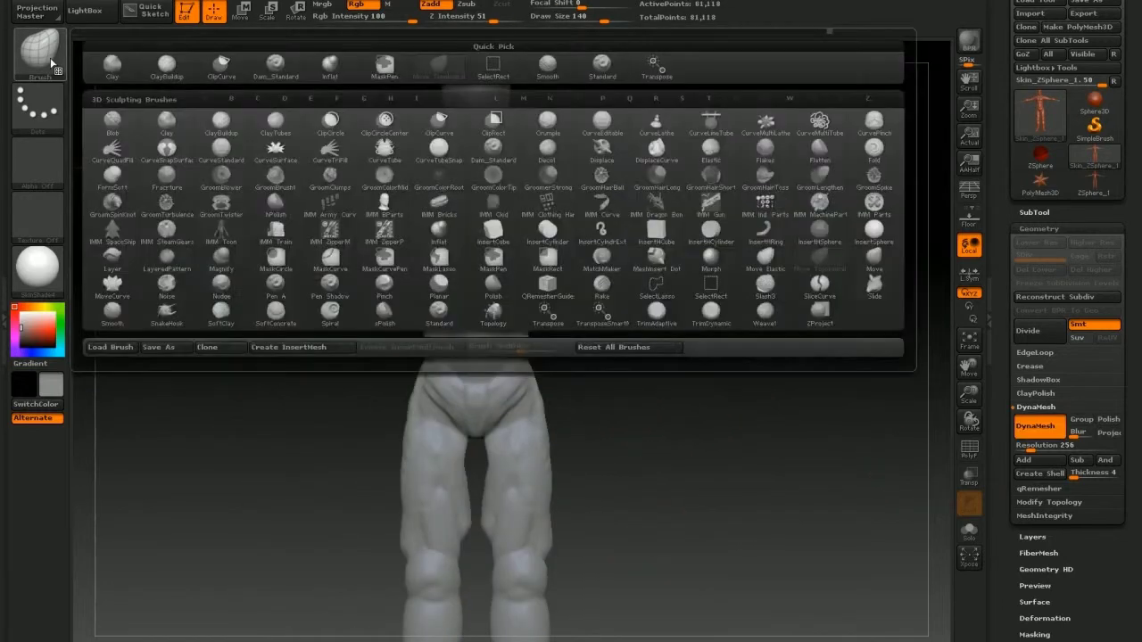
{"action": "left_click", "coordinate": [230, 128]}
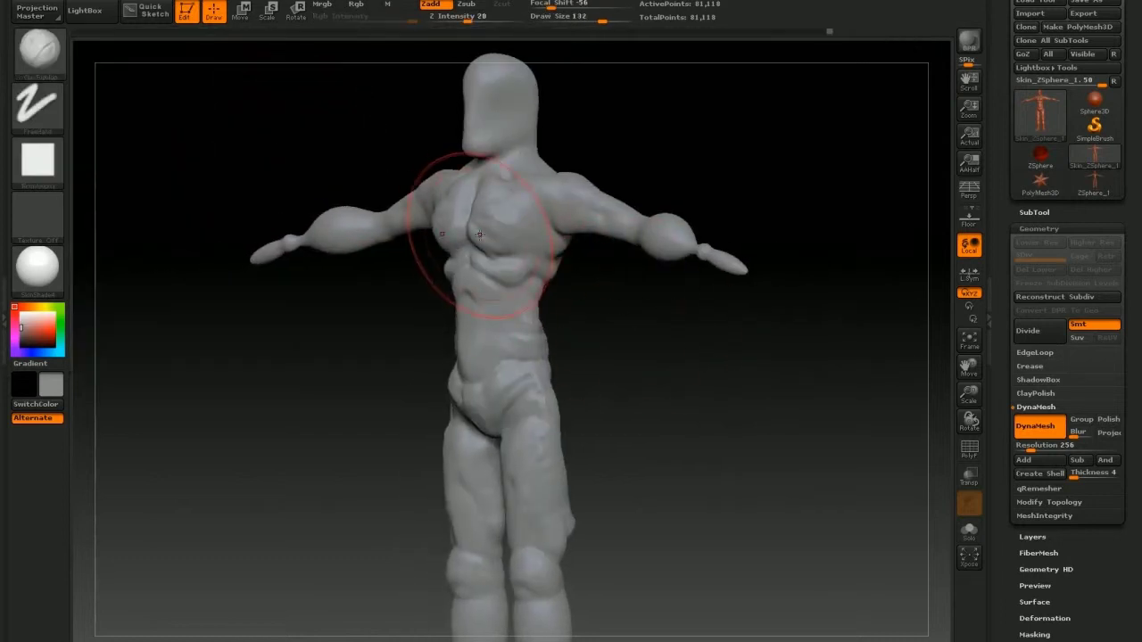
{"action": "key", "text": "shift"}
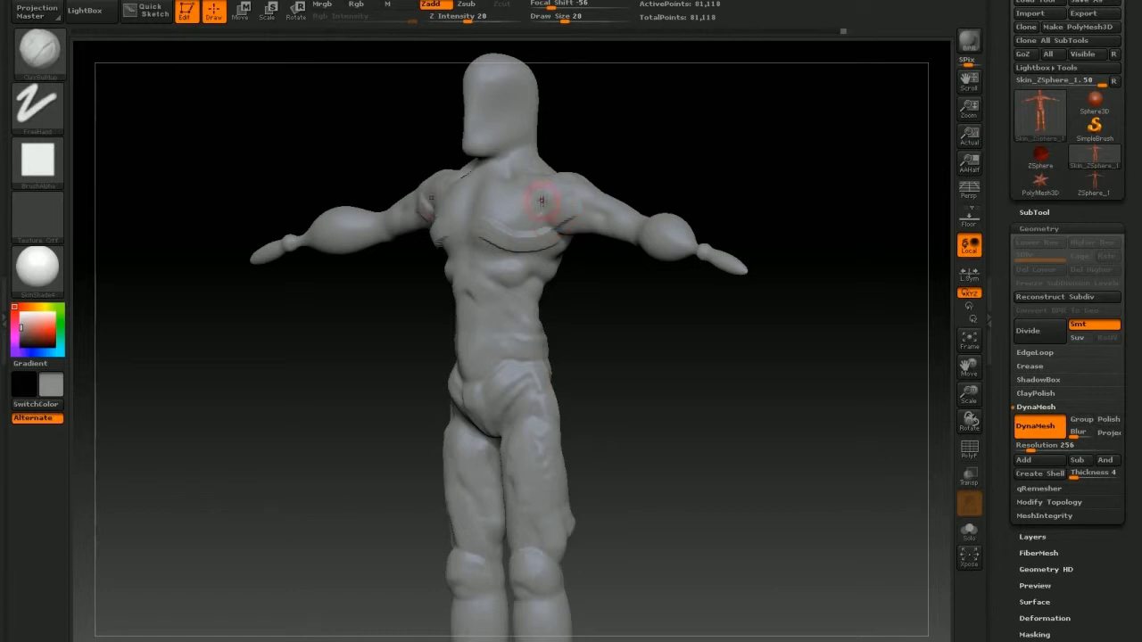
{"action": "mouse_move", "coordinate": [636, 162]}
{"action": "left_mouse_down"}
{"action": "mouse_move", "coordinate": [552, 183]}
{"action": "mouse_move", "coordinate": [632, 179]}
{"action": "left_mouse_up"}
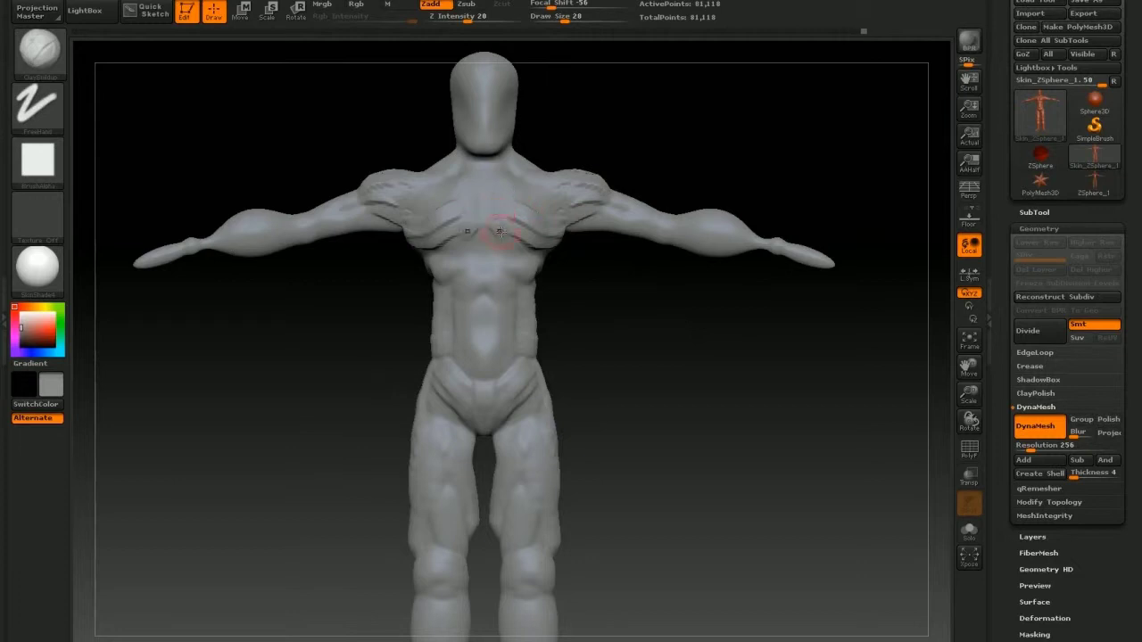
{"action": "left_click_drag", "start_coordinate": [513, 234], "coordinate": [545, 267]}
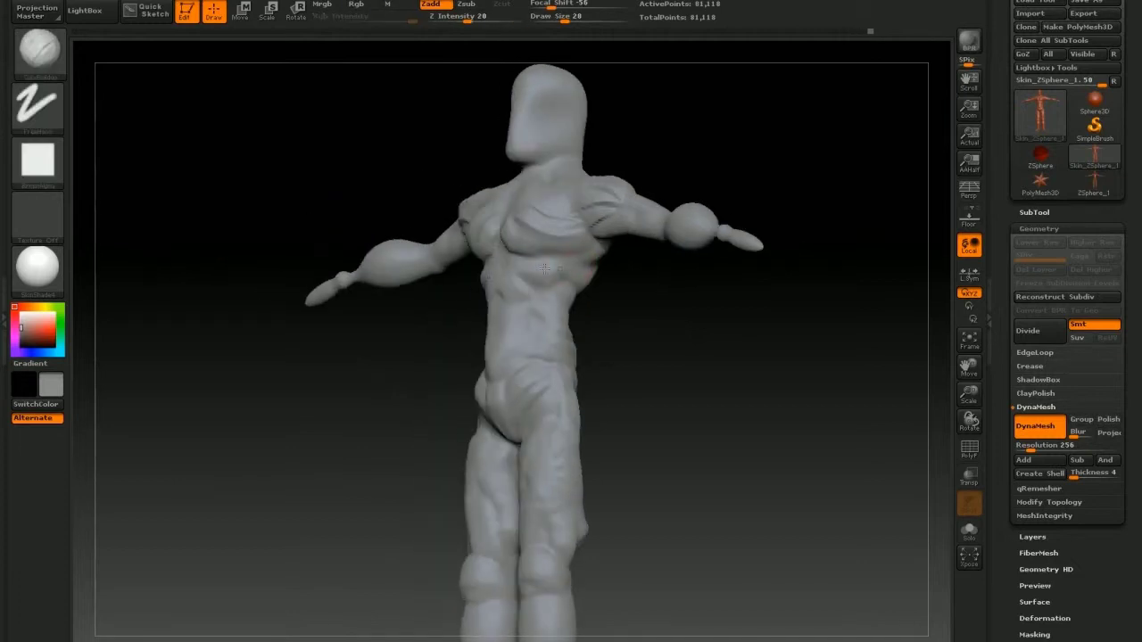
{"action": "mouse_move", "coordinate": [662, 297]}
{"action": "left_mouse_down"}
{"action": "mouse_move", "coordinate": [599, 272]}
{"action": "mouse_move", "coordinate": [643, 219]}
{"action": "mouse_move", "coordinate": [568, 208]}
{"action": "left_mouse_up"}
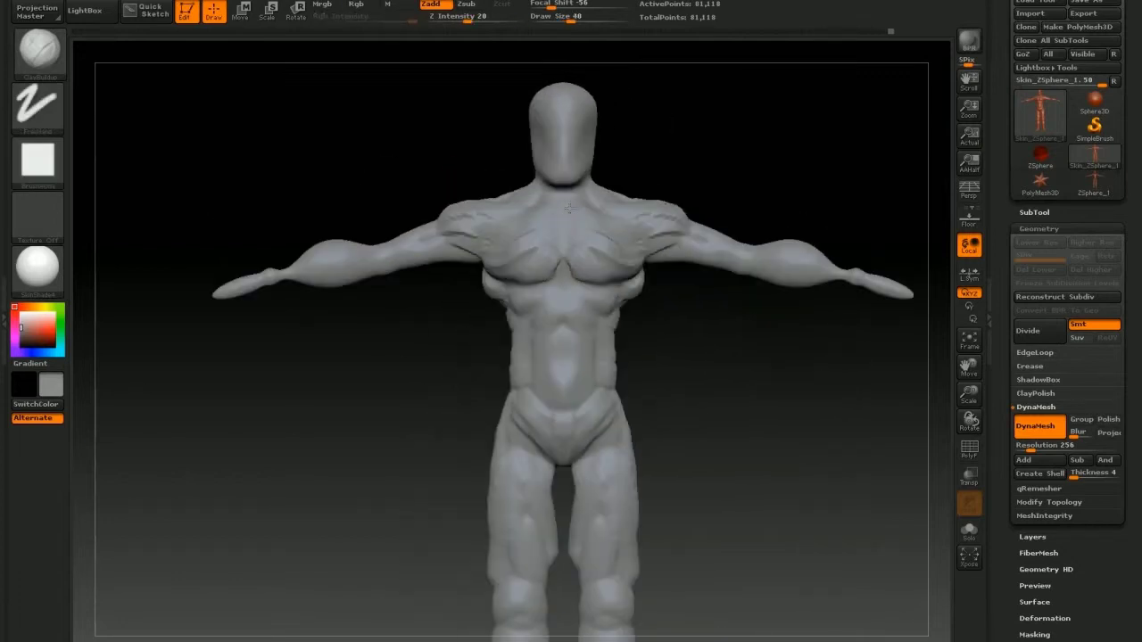
Step: Carve rib muscle lines along the flanks and muscle grooves across the back
{"action": "left_click_drag", "start_coordinate": [700, 324], "coordinate": [617, 282]}
{"action": "left_click_drag", "start_coordinate": [604, 291], "coordinate": [589, 301]}
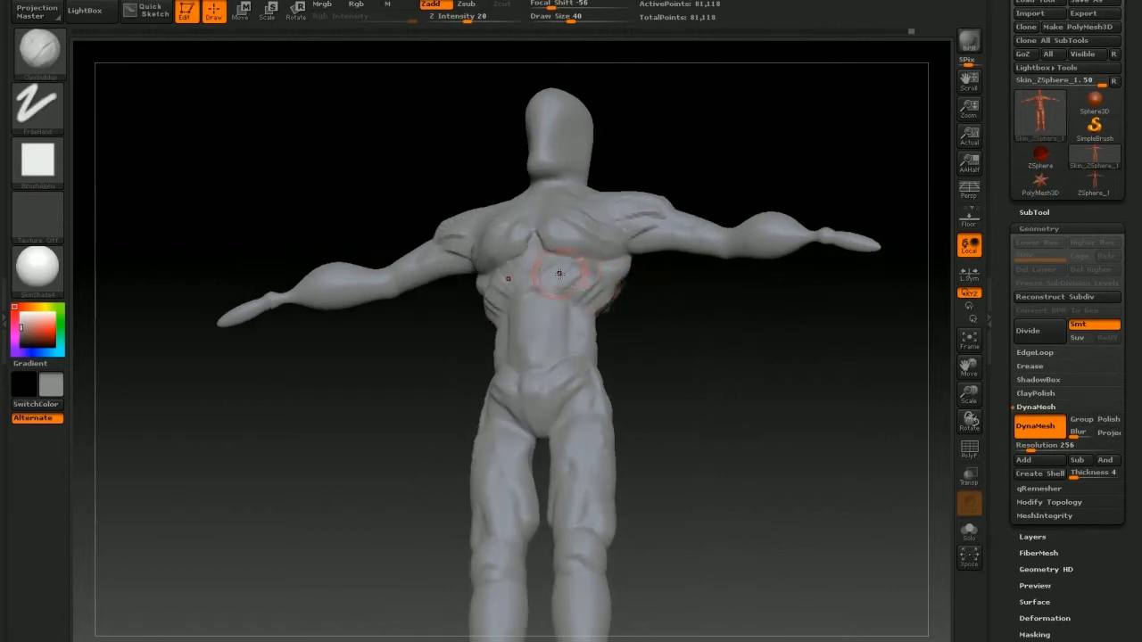
{"action": "mouse_move", "coordinate": [678, 339]}
{"action": "left_mouse_down"}
{"action": "mouse_move", "coordinate": [632, 327]}
{"action": "mouse_move", "coordinate": [678, 357]}
{"action": "mouse_move", "coordinate": [629, 350]}
{"action": "left_mouse_up"}
{"action": "mouse_move", "coordinate": [621, 308]}
{"action": "left_mouse_down"}
{"action": "mouse_move", "coordinate": [571, 260]}
{"action": "mouse_move", "coordinate": [556, 224]}
{"action": "left_mouse_up"}
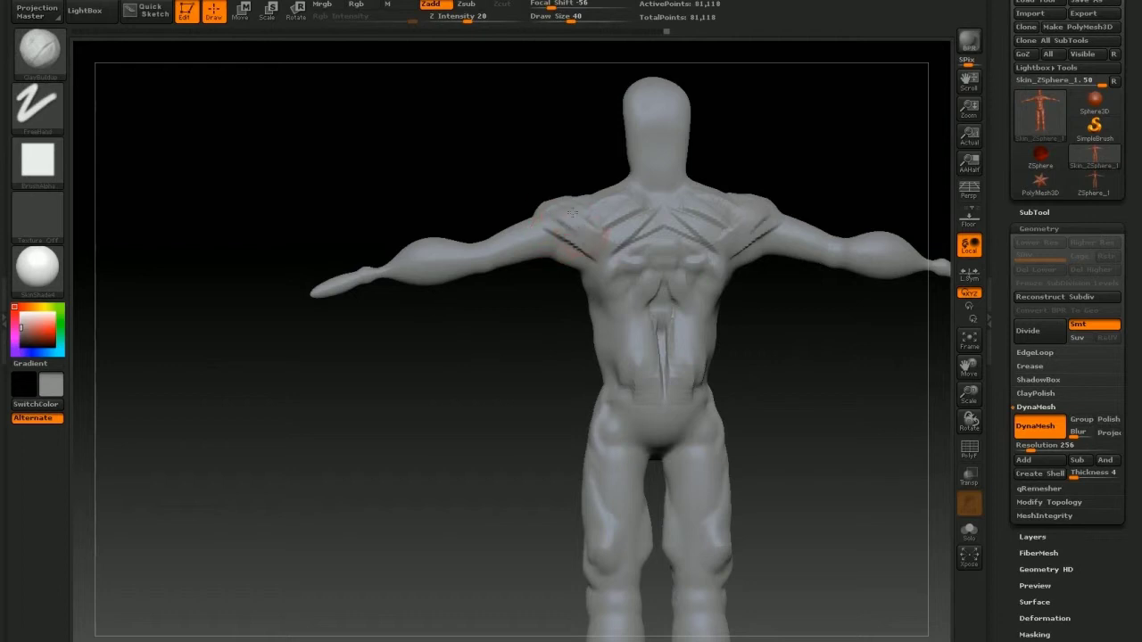
{"action": "mouse_move", "coordinate": [484, 324]}
{"action": "left_mouse_down", "text": "shift"}
{"action": "mouse_move", "coordinate": [516, 264]}
{"action": "mouse_move", "coordinate": [585, 226]}
{"action": "mouse_move", "coordinate": [535, 249]}
{"action": "mouse_move", "coordinate": [630, 251]}
{"action": "mouse_move", "coordinate": [550, 255]}
{"action": "left_mouse_up", "text": "shift"}
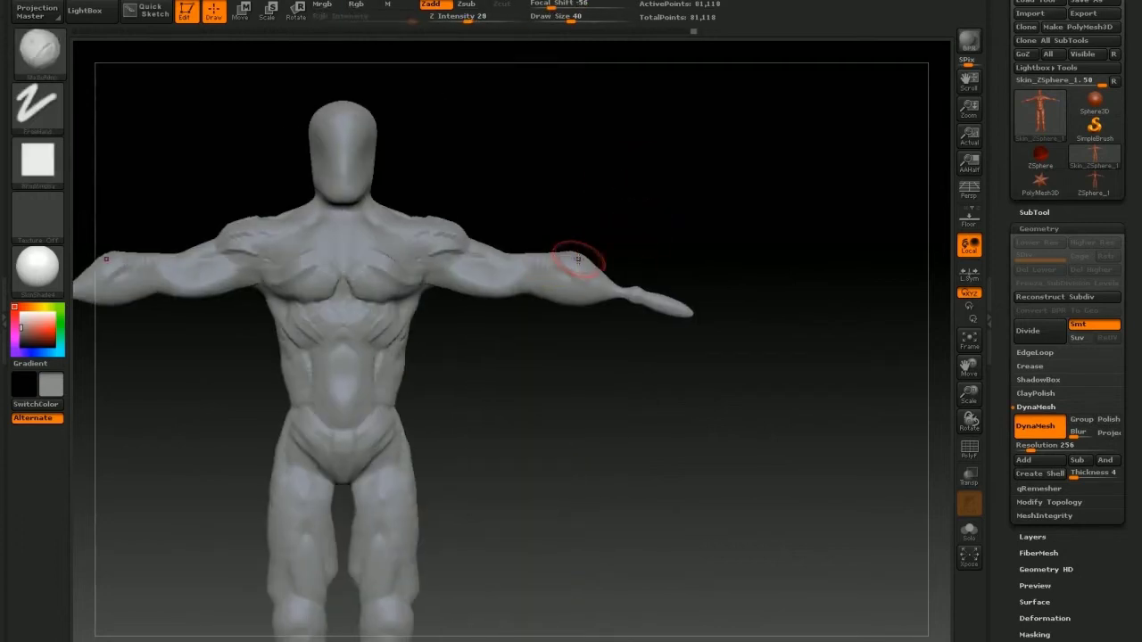
{"action": "left_click_drag", "start_coordinate": [666, 258], "coordinate": [553, 205]}
Step: Inflate the hands slightly with the Inflat brush
{"action": "key", "text": "b"}
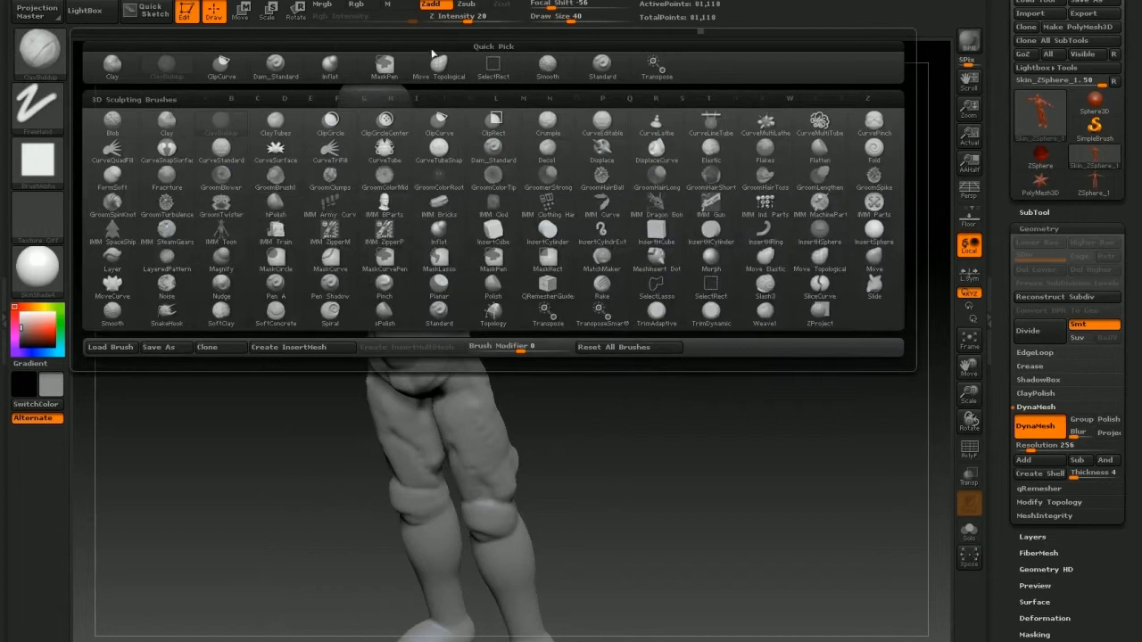
{"action": "left_click", "coordinate": [330, 65]}
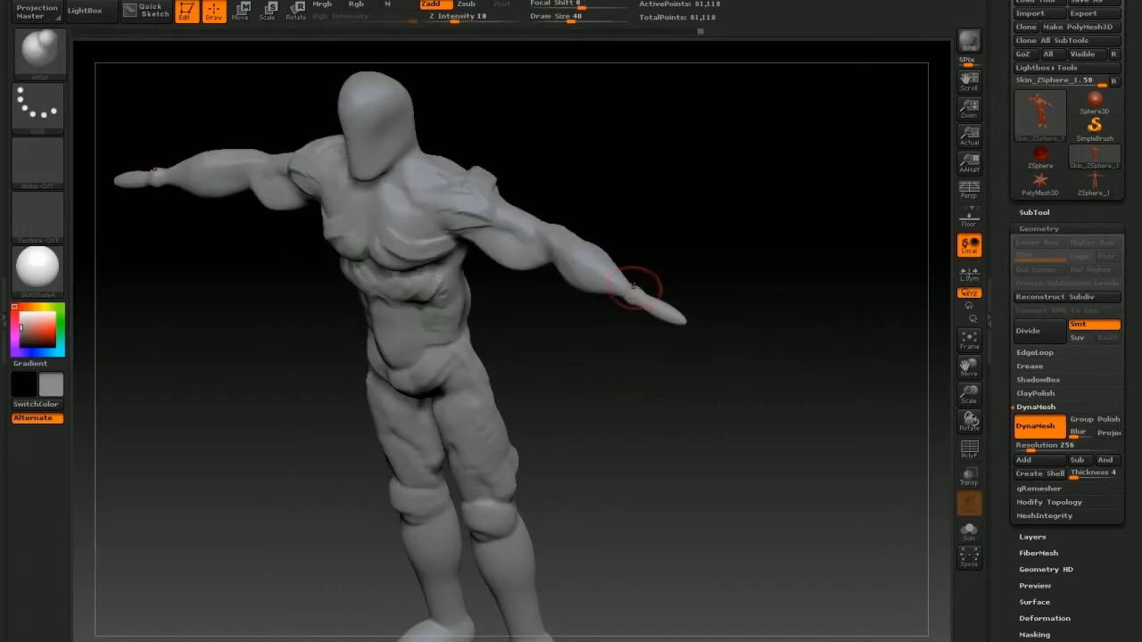
{"action": "left_click_drag", "start_coordinate": [675, 314], "coordinate": [636, 286]}
{"action": "mouse_move", "coordinate": [705, 294]}
{"action": "left_mouse_down"}
{"action": "mouse_move", "coordinate": [601, 158]}
{"action": "mouse_move", "coordinate": [495, 145]}
{"action": "mouse_move", "coordinate": [459, 166]}
{"action": "mouse_move", "coordinate": [627, 365]}
{"action": "mouse_move", "coordinate": [425, 434]}
{"action": "mouse_move", "coordinate": [466, 283]}
{"action": "left_mouse_up"}
Step: Polish the upper chest into flatter pectoral planes with hPolish
{"action": "key", "text": "b"}
{"action": "key", "text": "h"}
{"action": "key", "text": "p"}
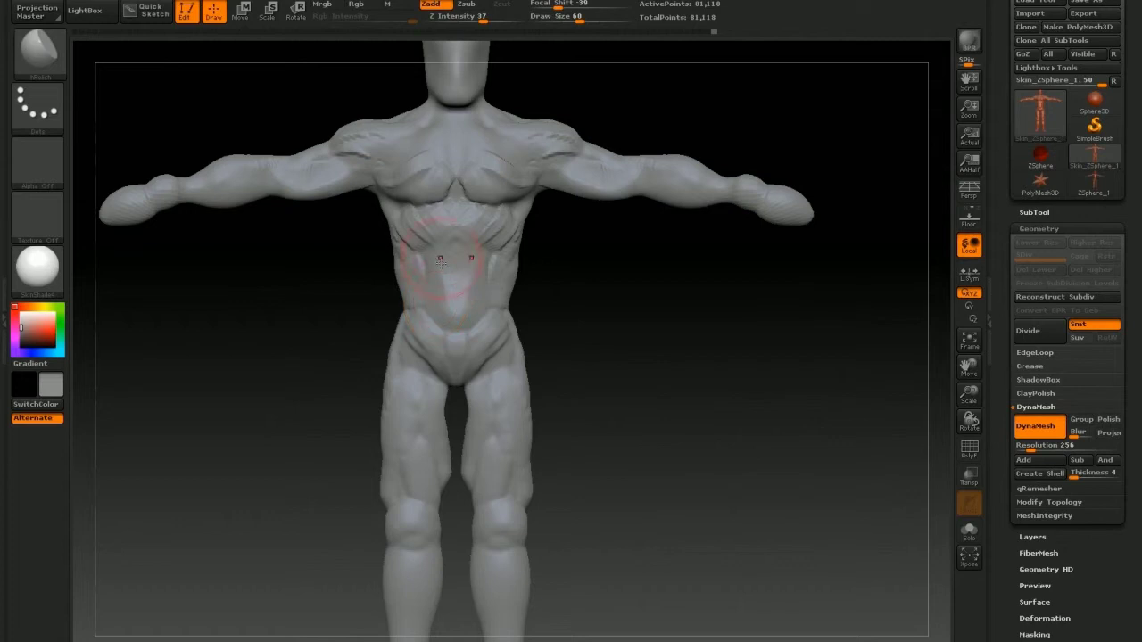
{"action": "left_click_drag", "start_coordinate": [505, 159], "coordinate": [477, 149]}
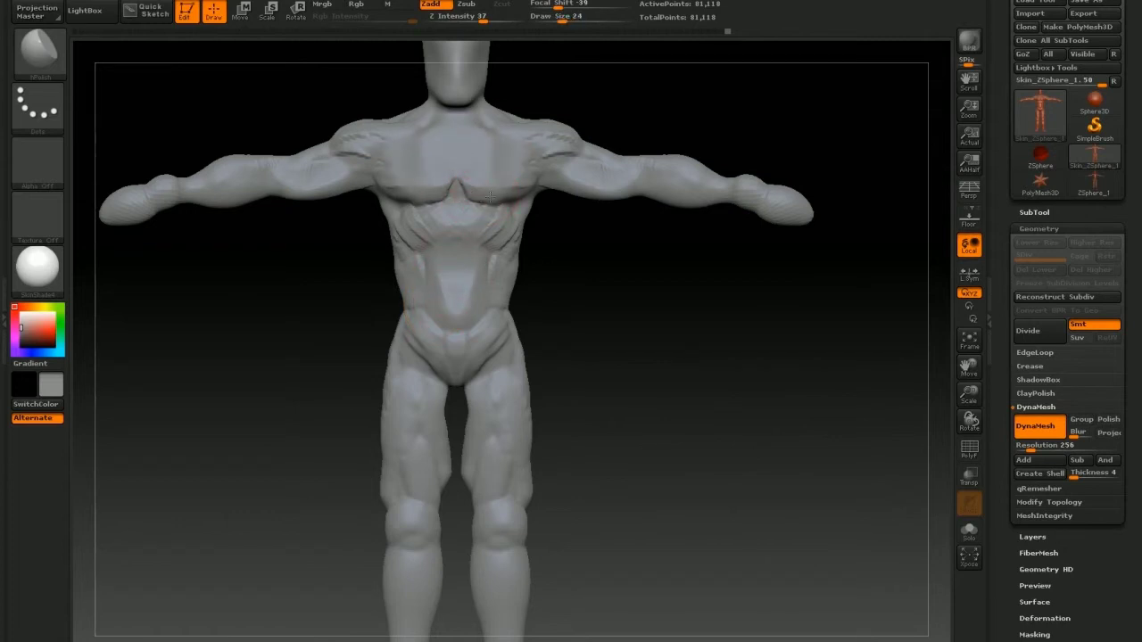
{"action": "left_click_drag", "start_coordinate": [509, 184], "coordinate": [535, 175], "text": "shift"}
{"action": "mouse_move", "coordinate": [585, 251]}
{"action": "left_mouse_down"}
{"action": "mouse_move", "coordinate": [531, 239]}
{"action": "mouse_move", "coordinate": [415, 266]}
{"action": "left_mouse_up"}
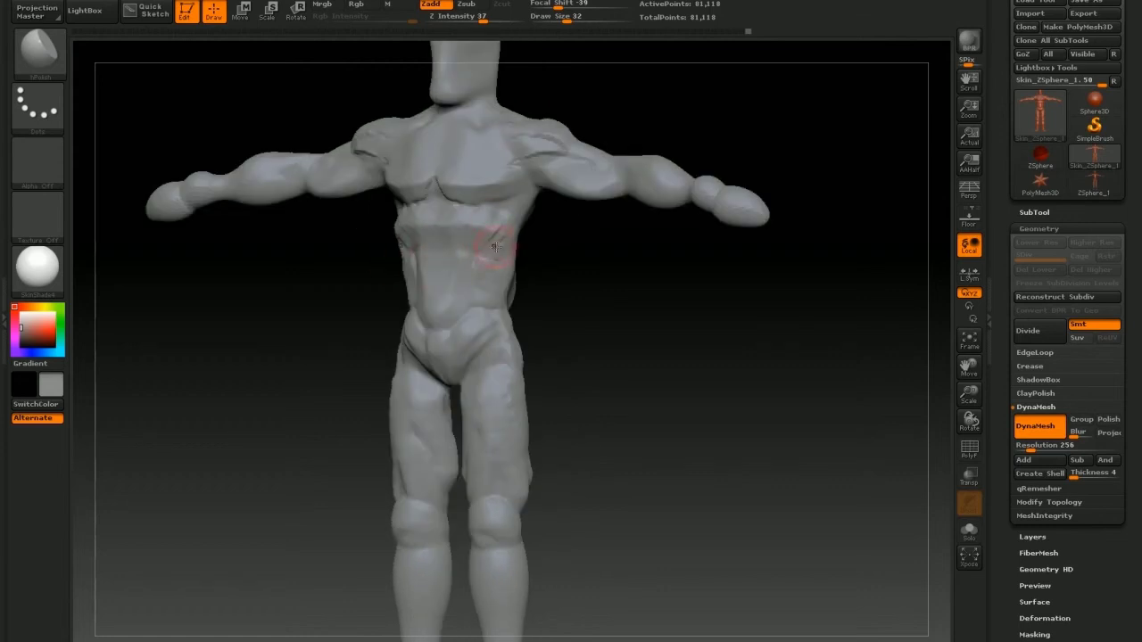
Step: Pull the shoulder edge in side profile with the Move Topological brush
{"action": "key", "text": "b"}
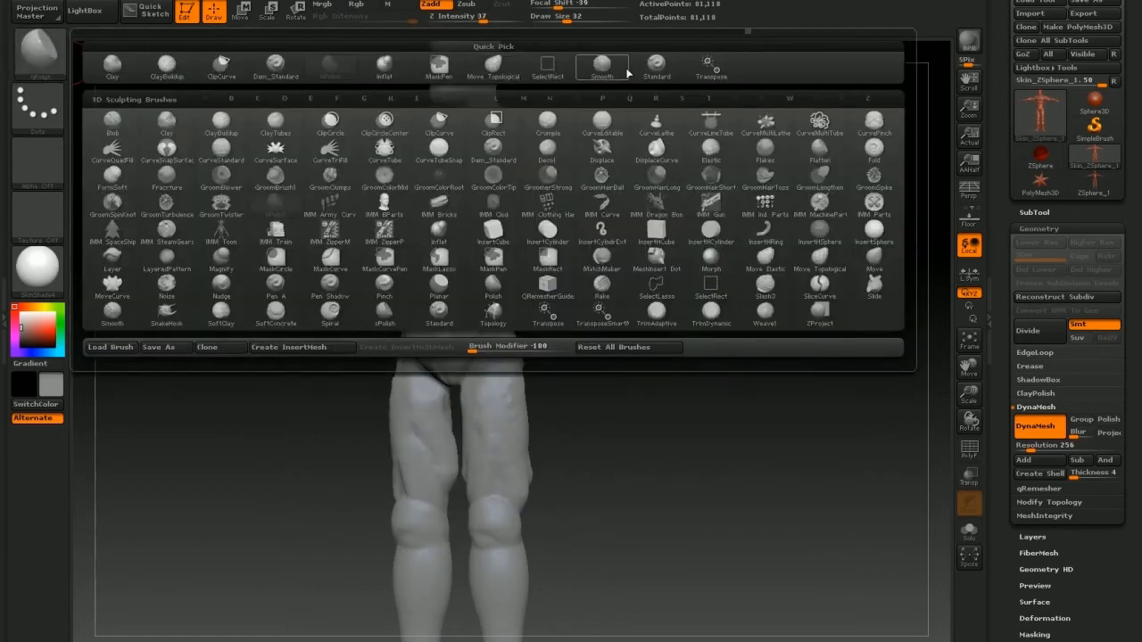
{"action": "left_click", "coordinate": [494, 64]}
{"action": "left_click_drag", "start_coordinate": [535, 230], "coordinate": [558, 241]}
{"action": "right_click_drag", "start_coordinate": [546, 256], "coordinate": [567, 293]}
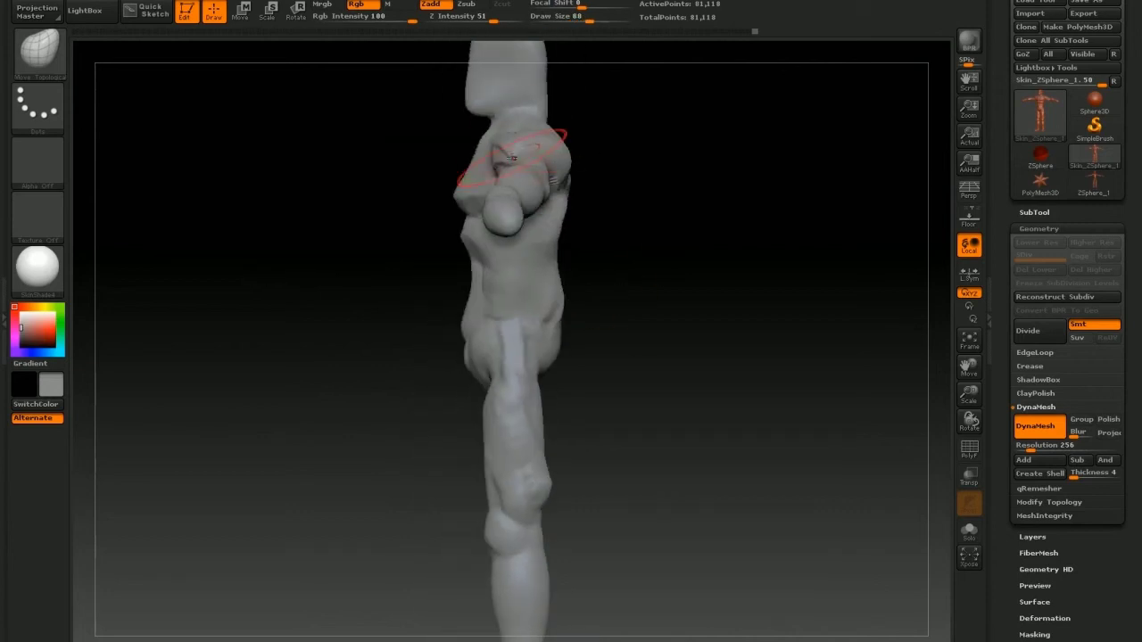
{"action": "left_click_drag", "start_coordinate": [458, 179], "coordinate": [467, 172]}
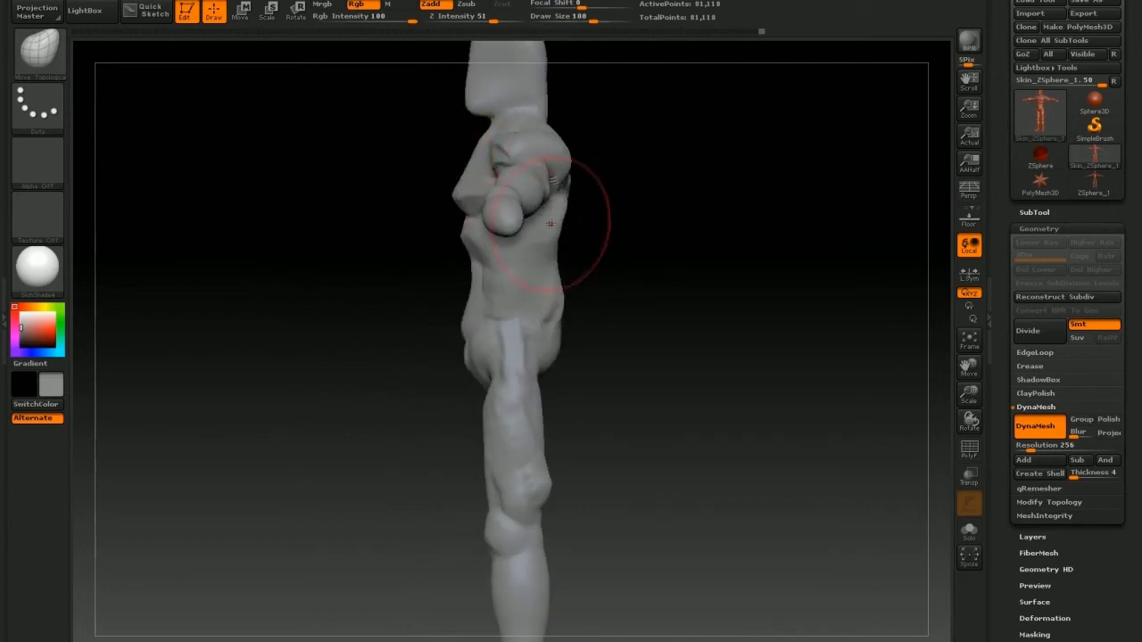